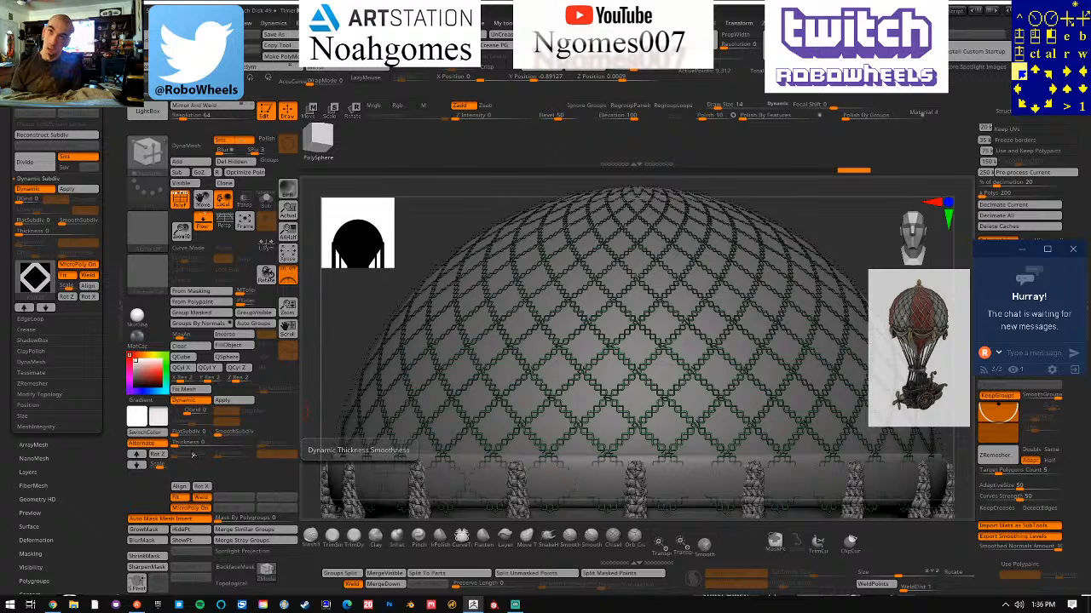
Step: Set the Dynamic Subdiv thickness of the balloon's MicroPoly net to 0.01788
left_click(185, 444)
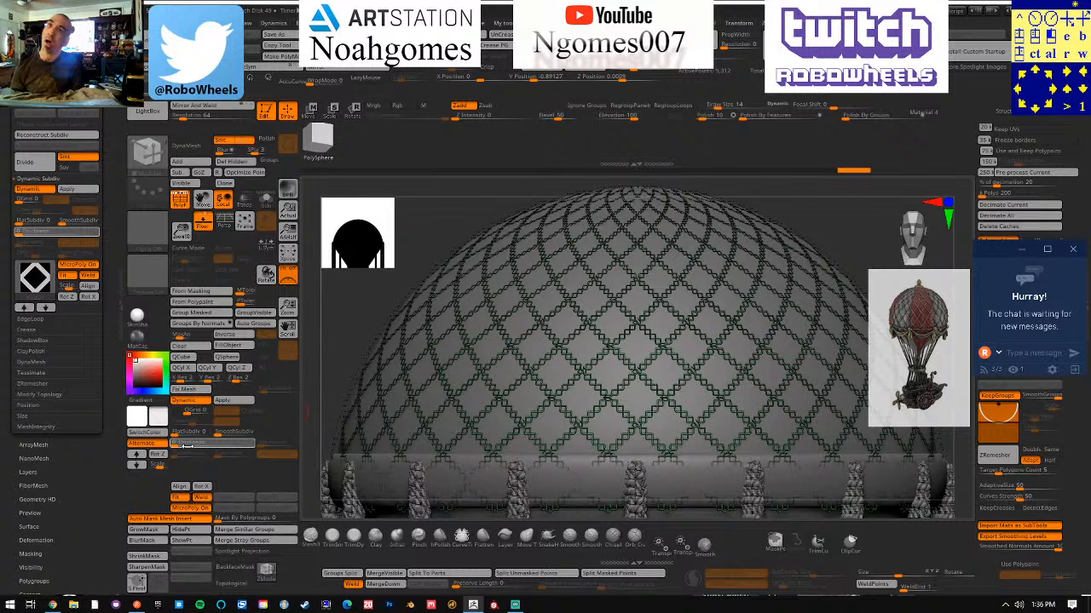
left_click_drag(187, 446, 188, 445)
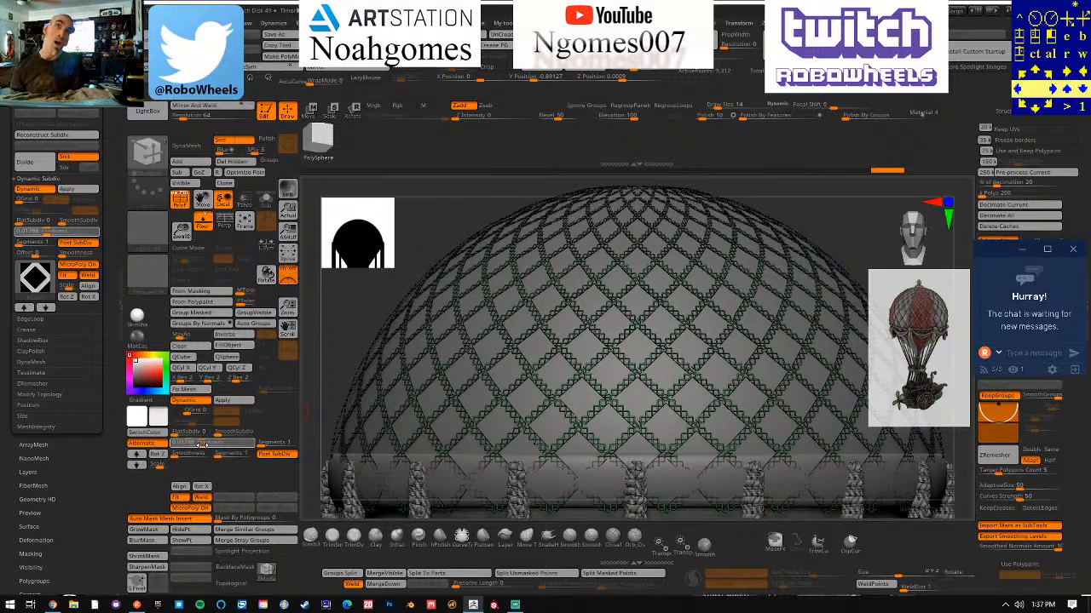
left_click(202, 444)
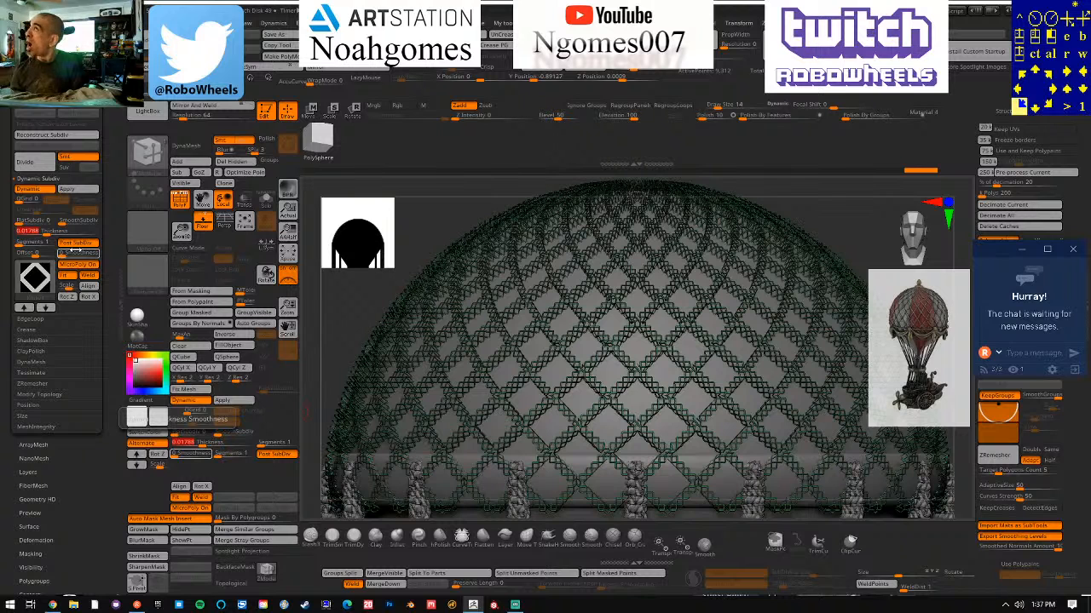
Step: Turn off MicroPoly on the balloon net, set its Dynamic Subdiv thickness to 0.00325 and hide the polyframe
mouse_move(39, 288)
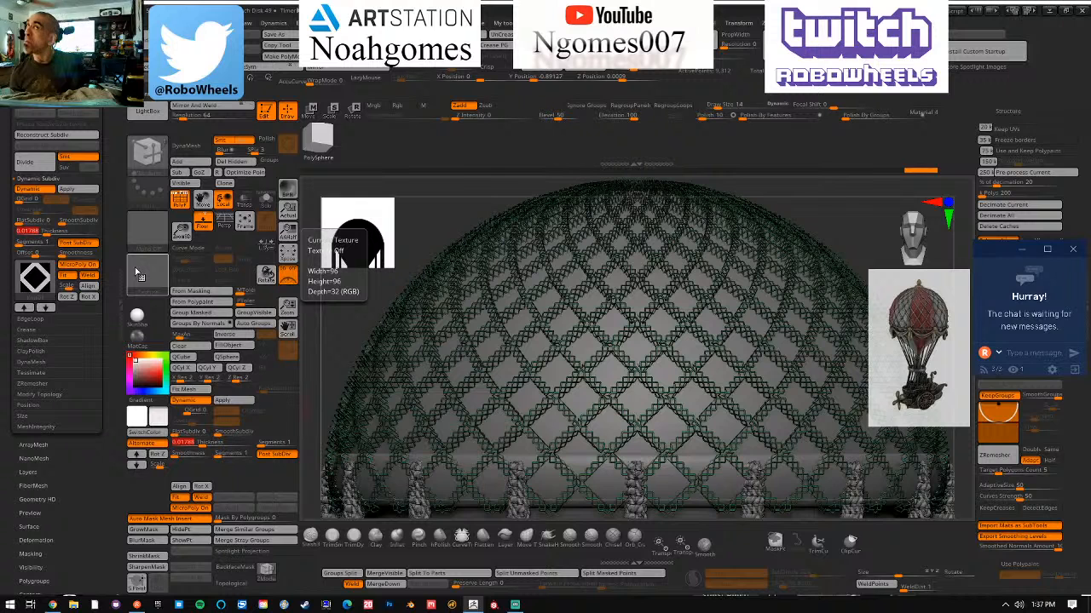
left_click(63, 266)
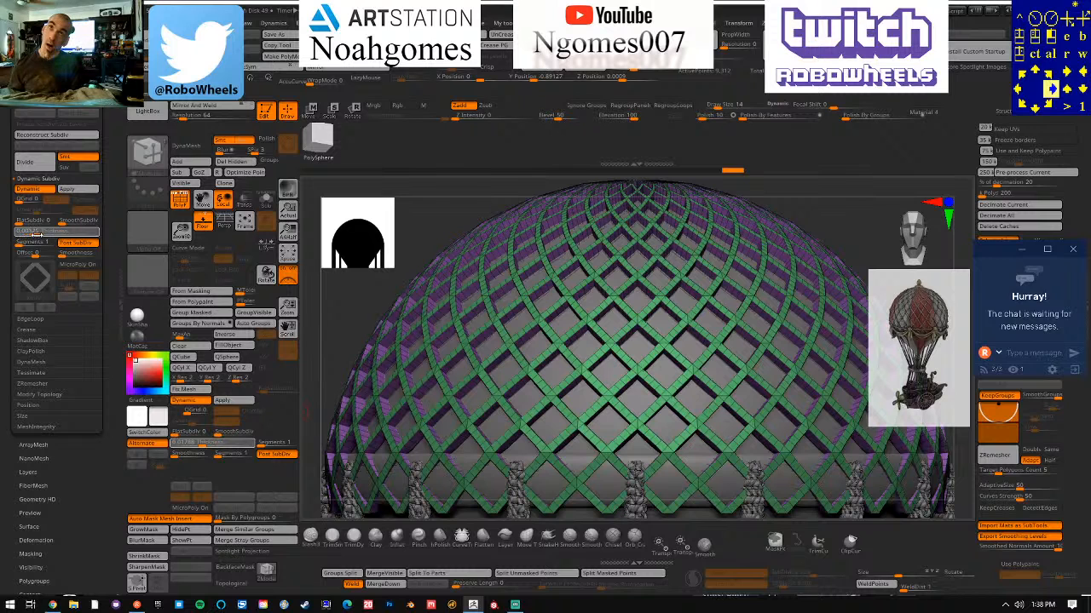
left_click(37, 232)
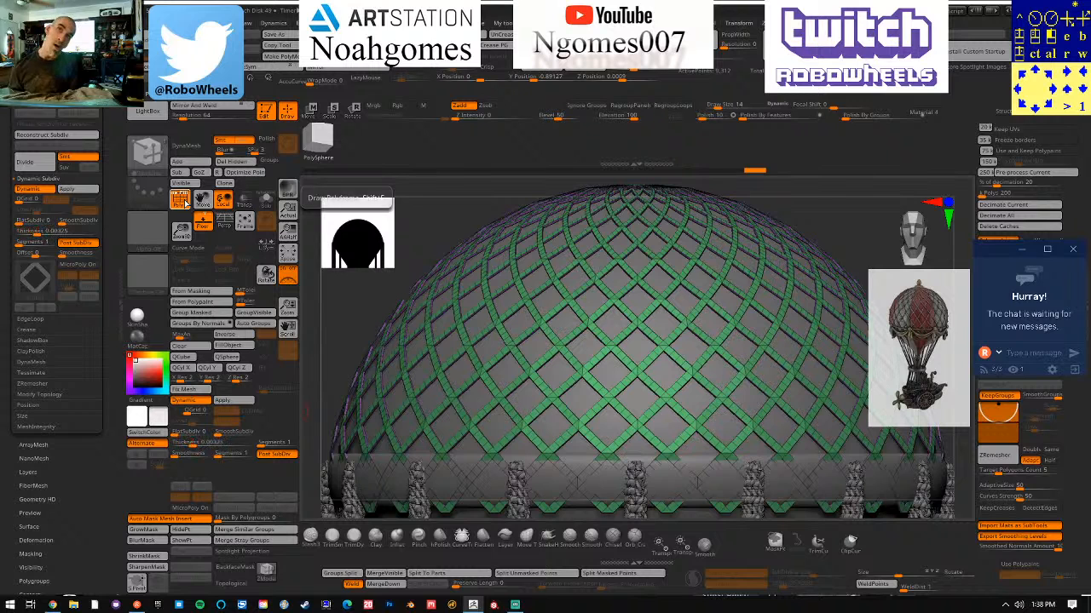
left_click(185, 202)
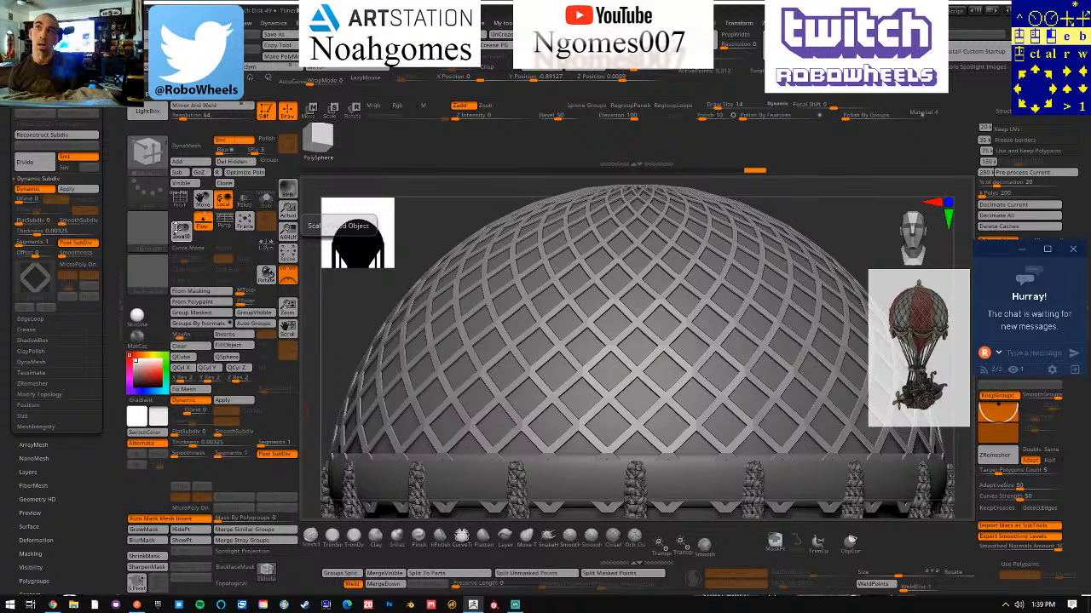
Step: Make the hanging ropes below the balloon's rim the active subtool
key("f")
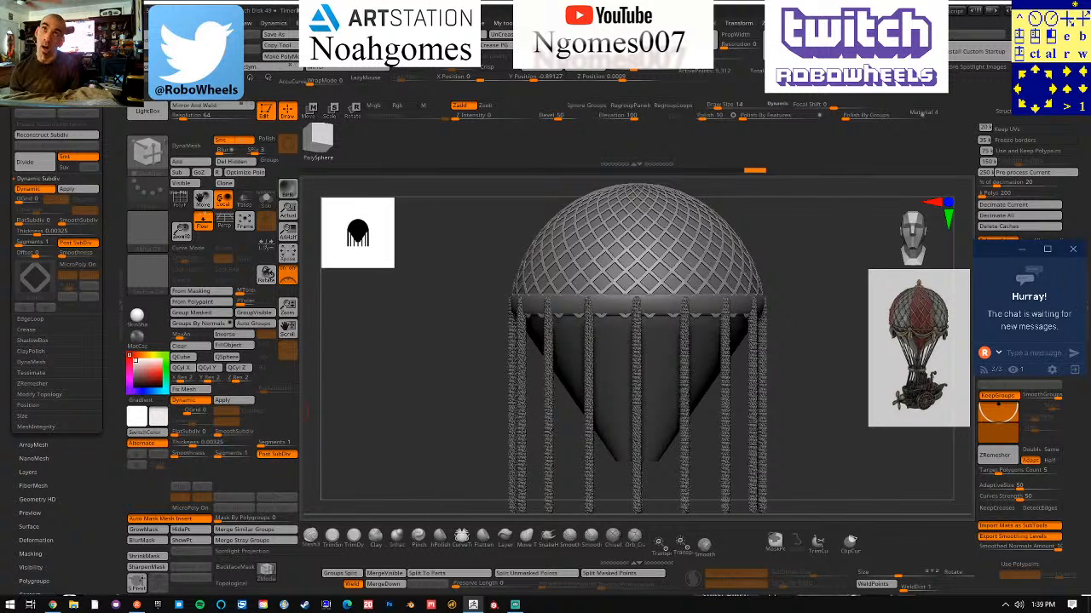
left_click(33, 65)
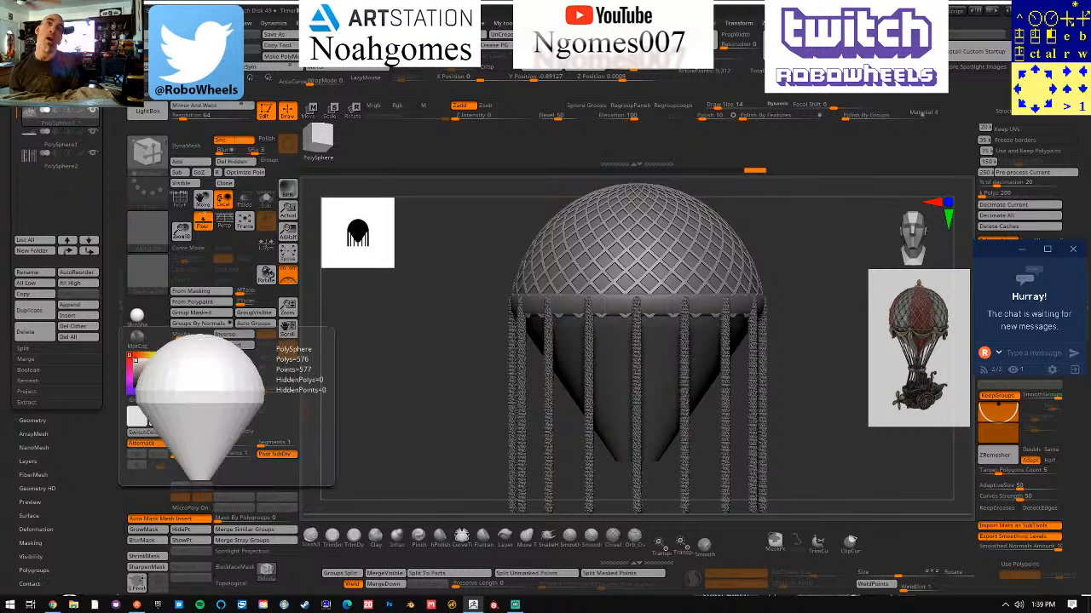
left_click(40, 157)
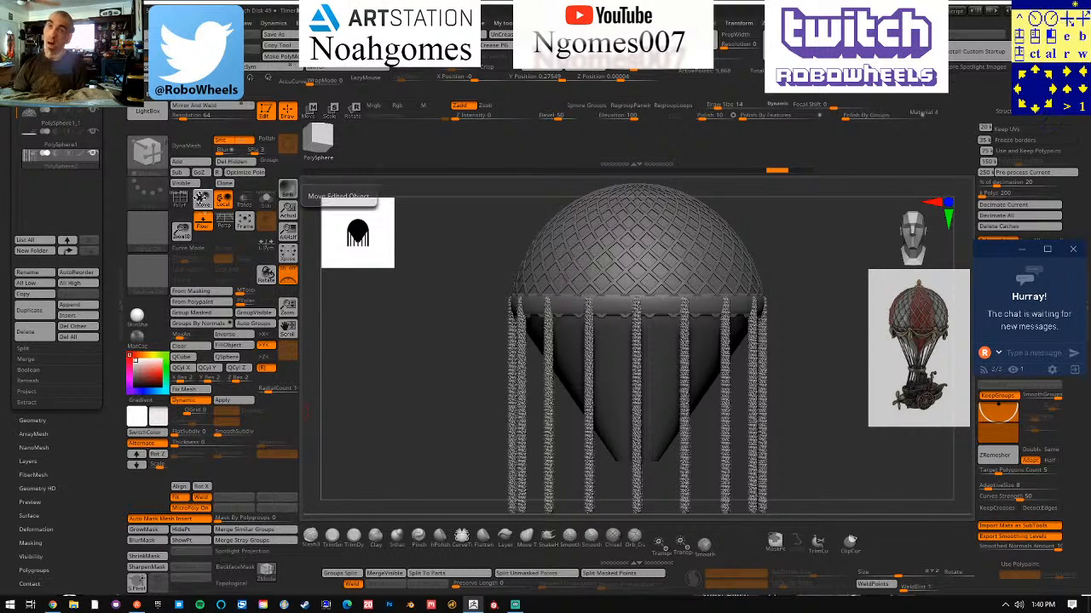
left_click(201, 198)
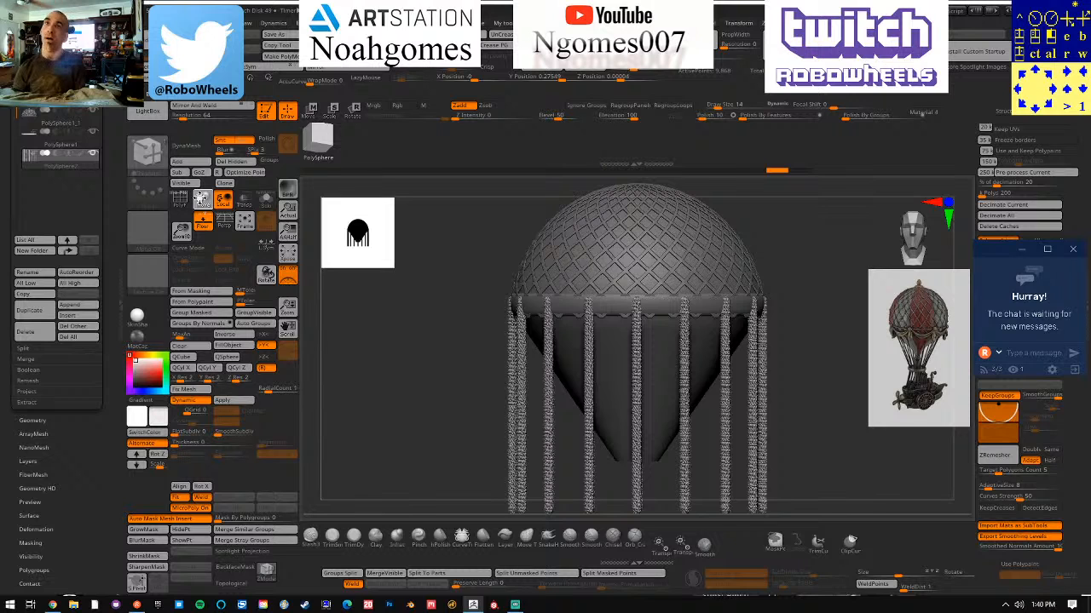
left_click_drag(201, 198, 200, 181)
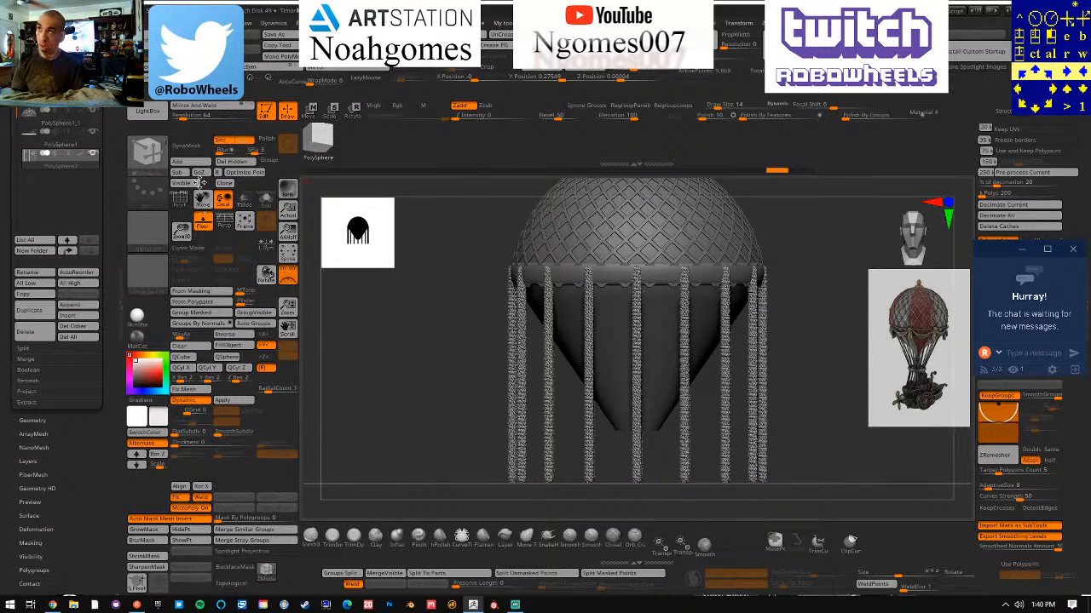
Step: Switch to the Move brush and set its draw size to 339
key("b")
key("m")
key("v")
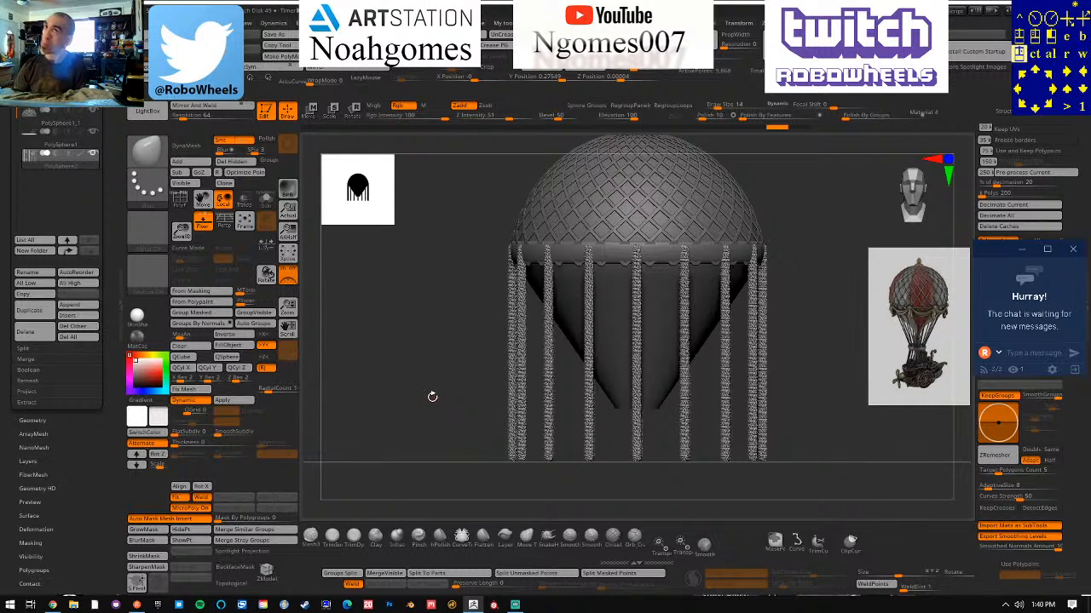
key("space")
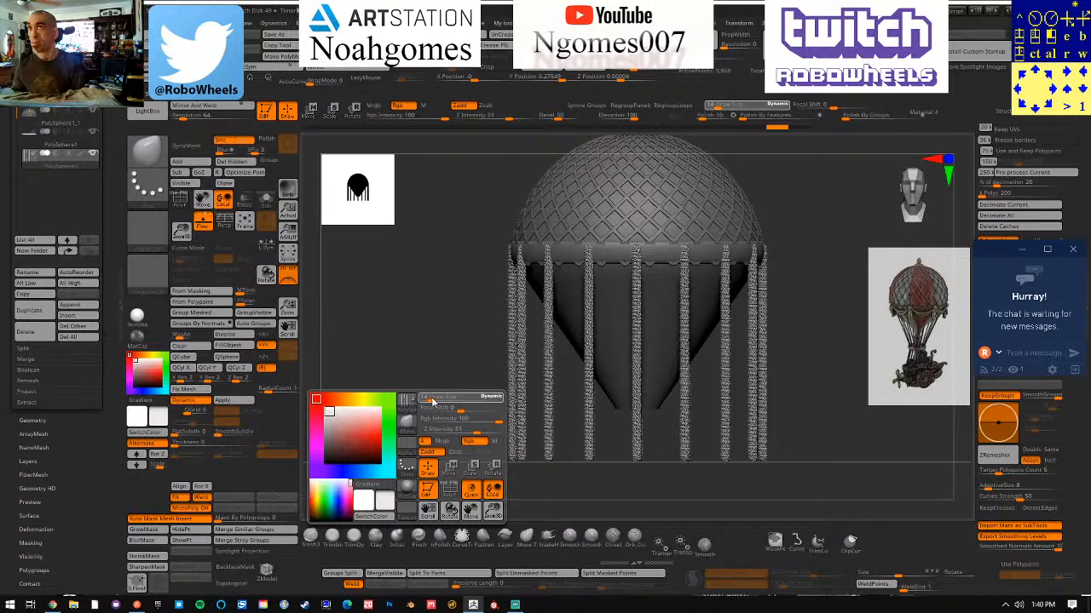
mouse_move(432, 400)
left_mouse_down()
mouse_move(466, 398)
mouse_move(423, 398)
mouse_move(492, 397)
mouse_move(467, 398)
left_mouse_up()
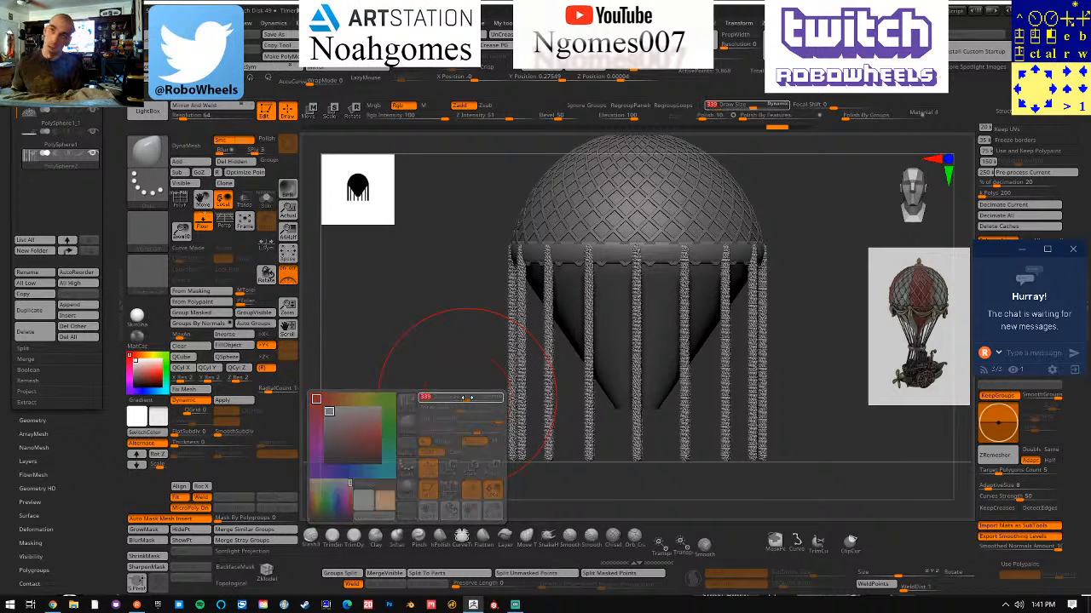
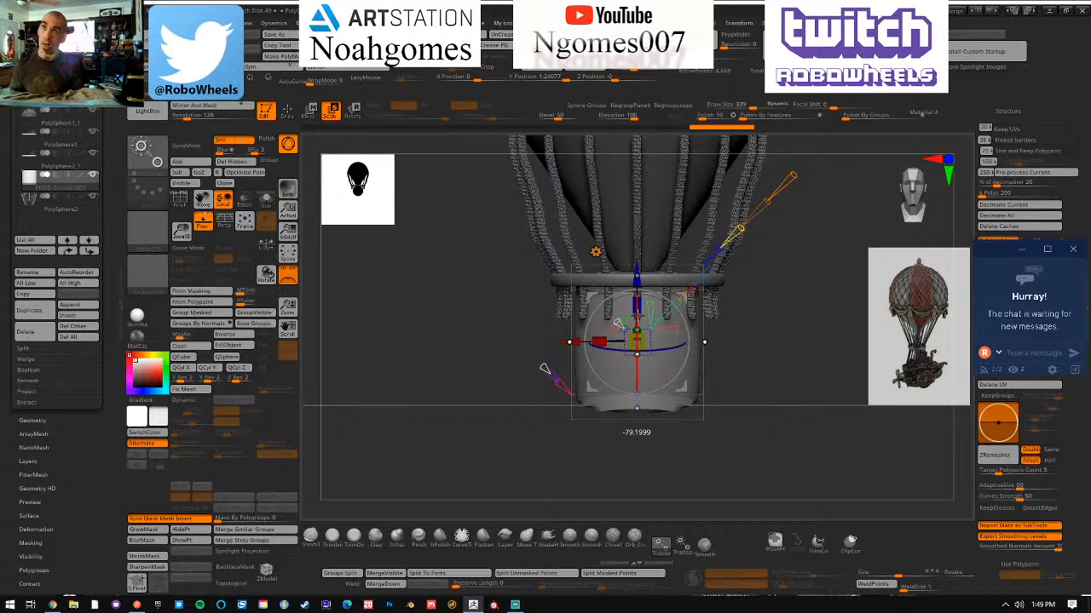
Step: Rotate the cylinder below the rope ring until it stands upright and scale it shorter along its height
left_click_drag(545, 368, 544, 398)
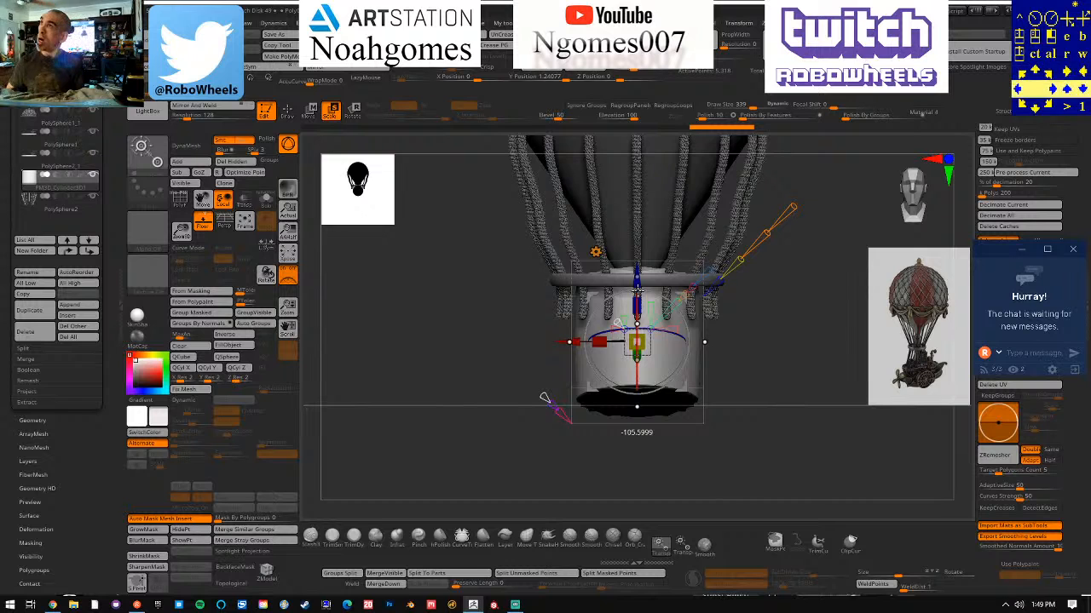
left_click_drag(544, 398, 544, 390)
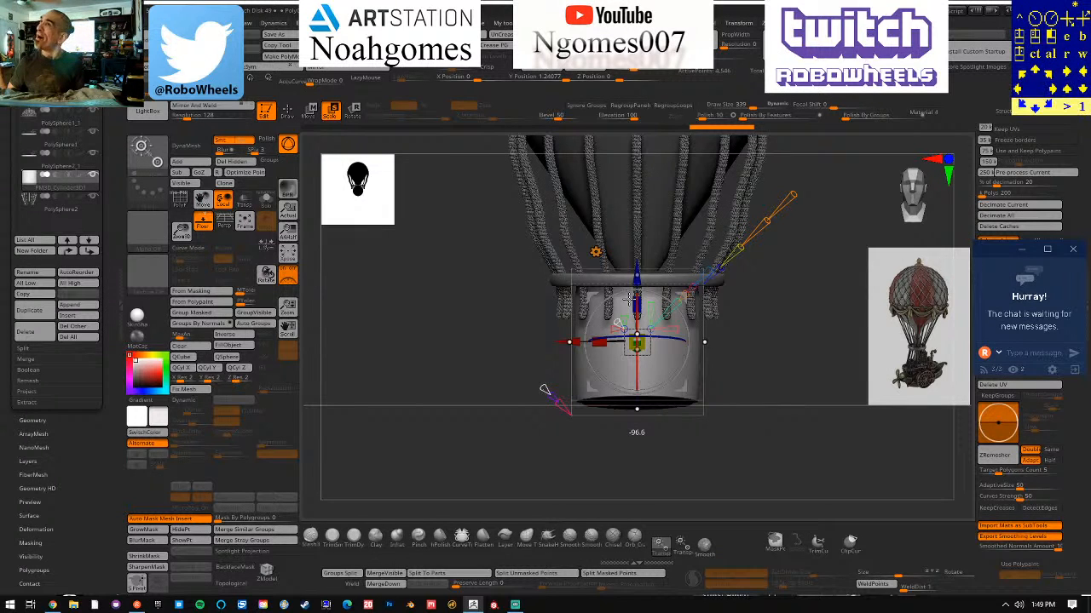
left_click_drag(629, 298, 628, 299)
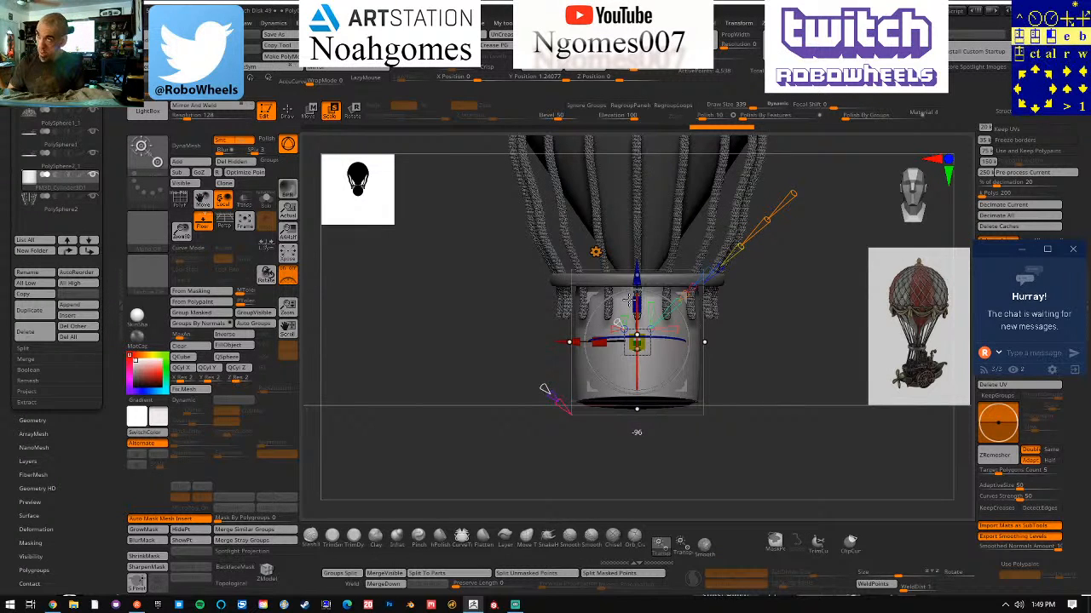
left_click_drag(629, 300, 623, 304)
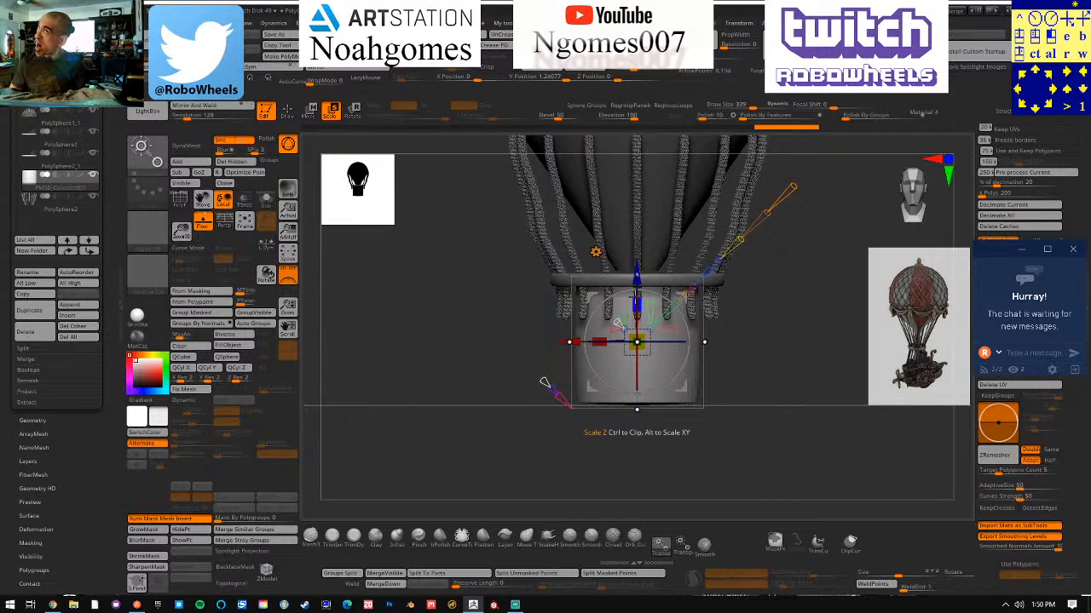
left_click_drag(636, 301, 635, 315)
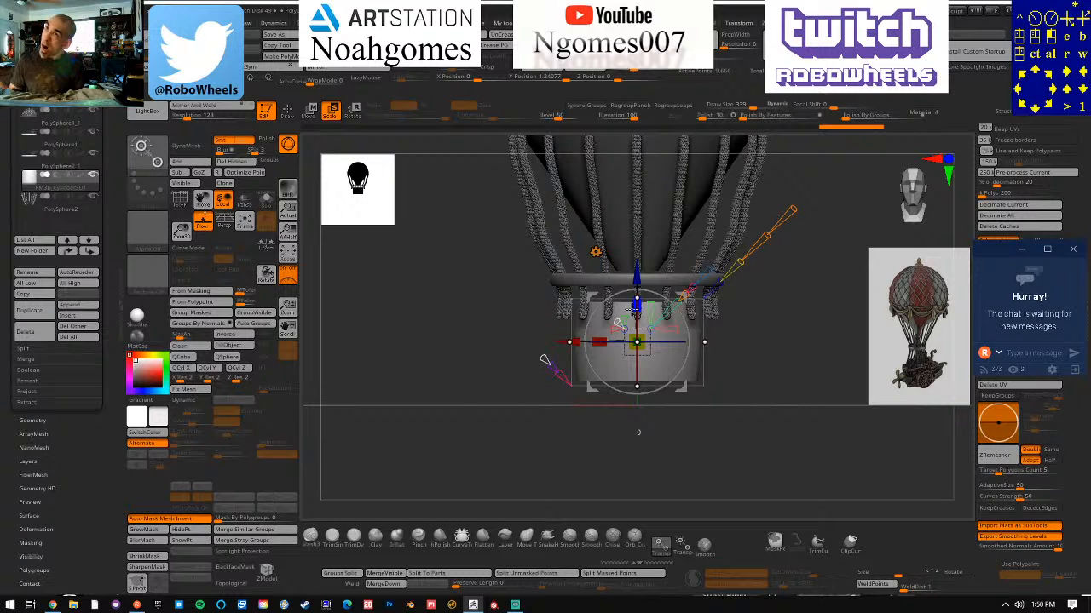
left_click_drag(636, 308, 633, 312)
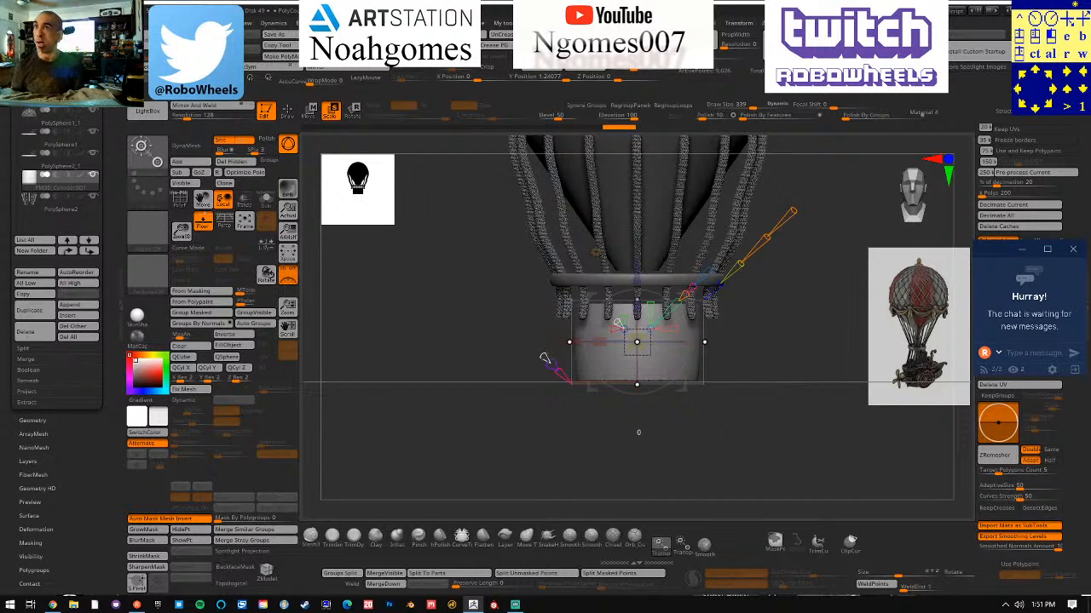
Step: Increase the mesh resolution of the cylinder below the rope ring
left_click_drag(543, 358, 528, 342)
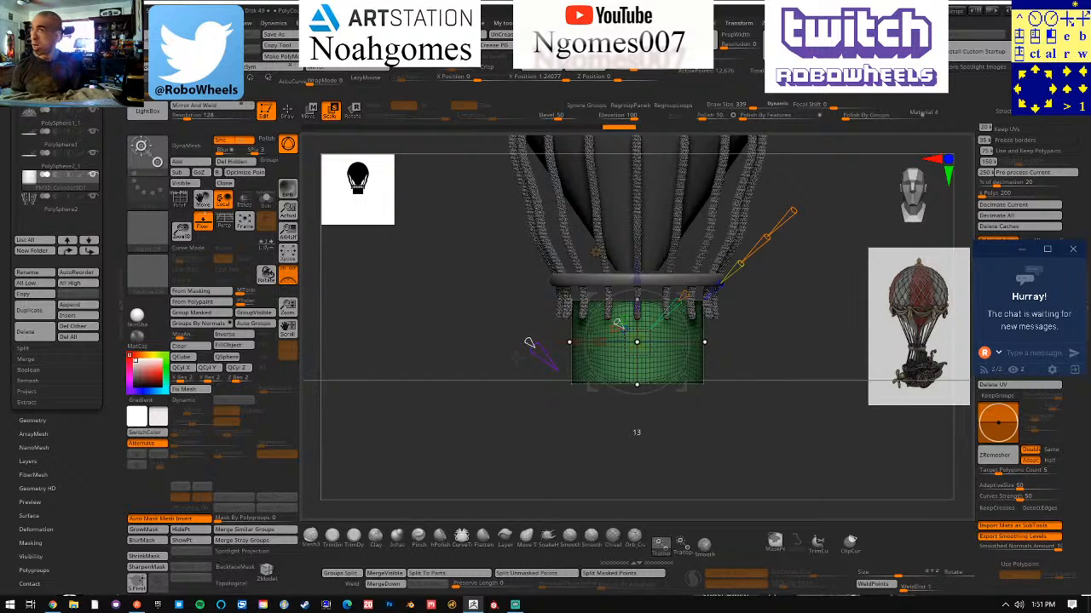
mouse_move(528, 342)
left_mouse_down()
mouse_move(536, 350)
mouse_move(526, 339)
left_mouse_up()
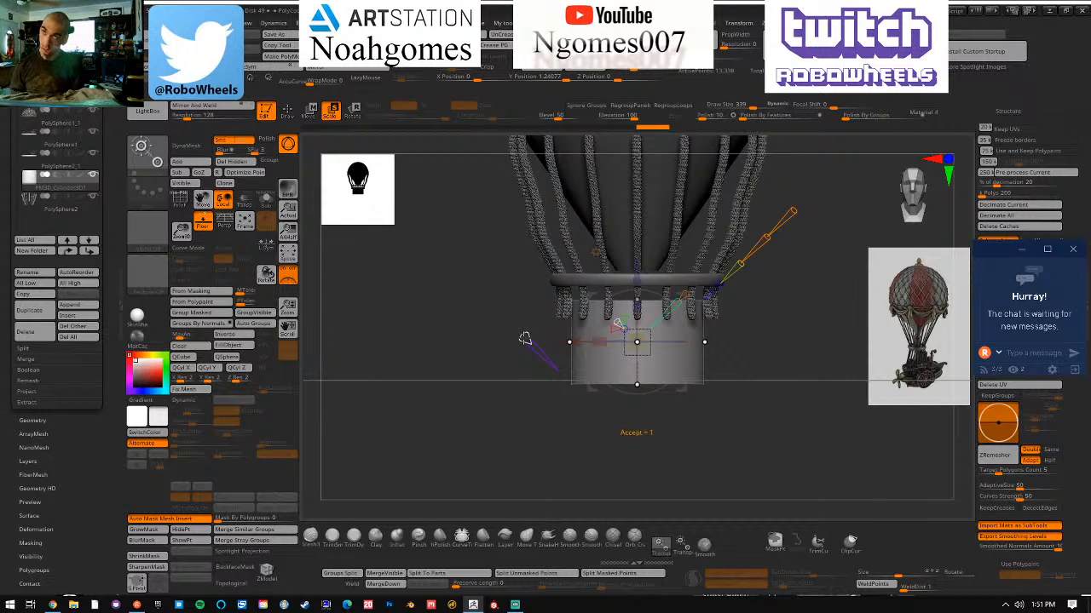
left_click(524, 339)
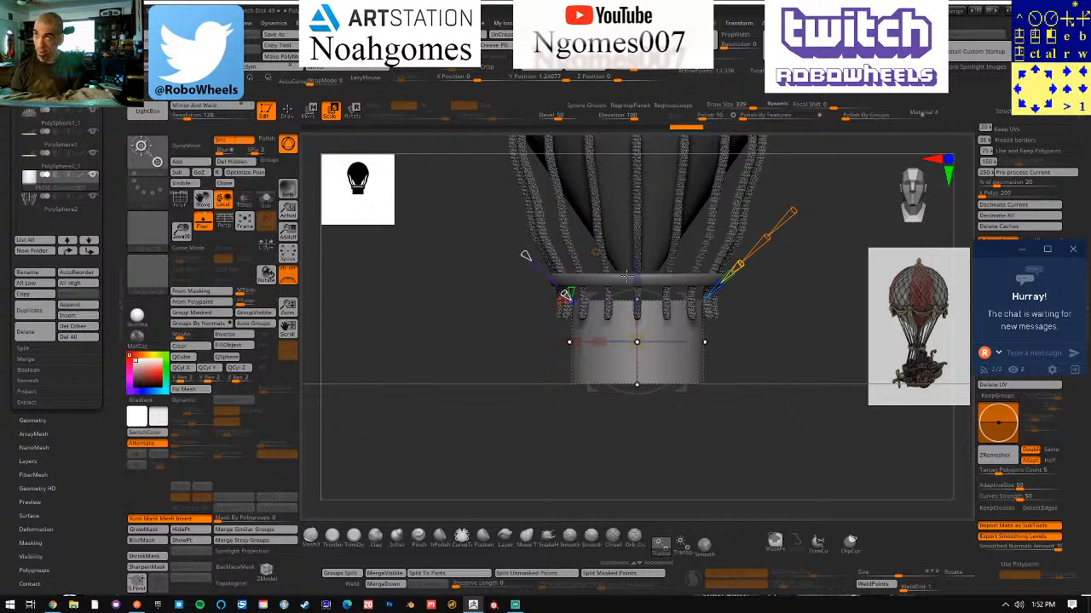
key("q")
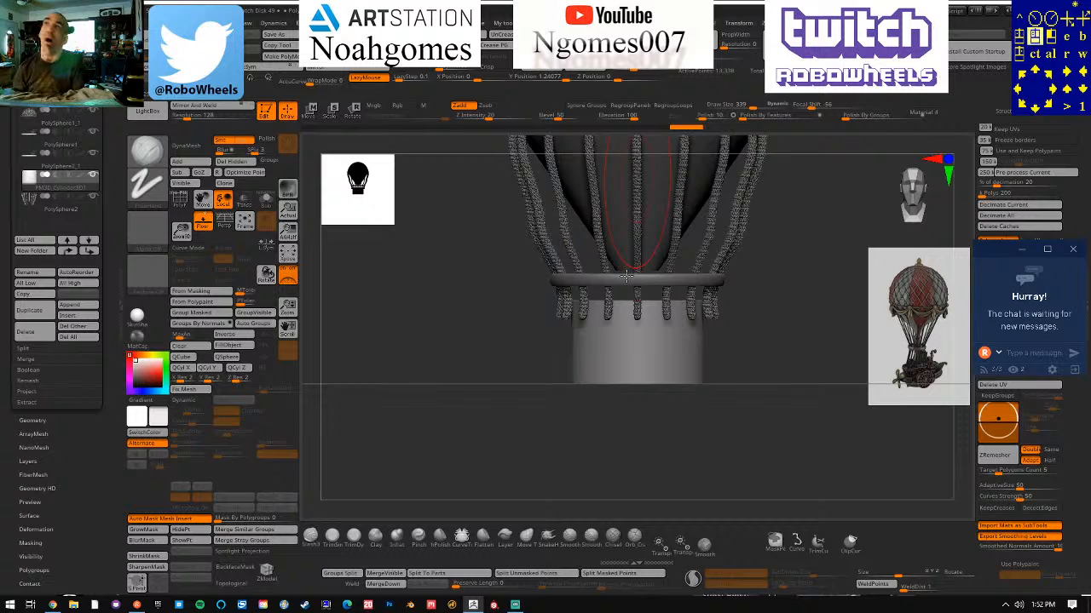
key("b")
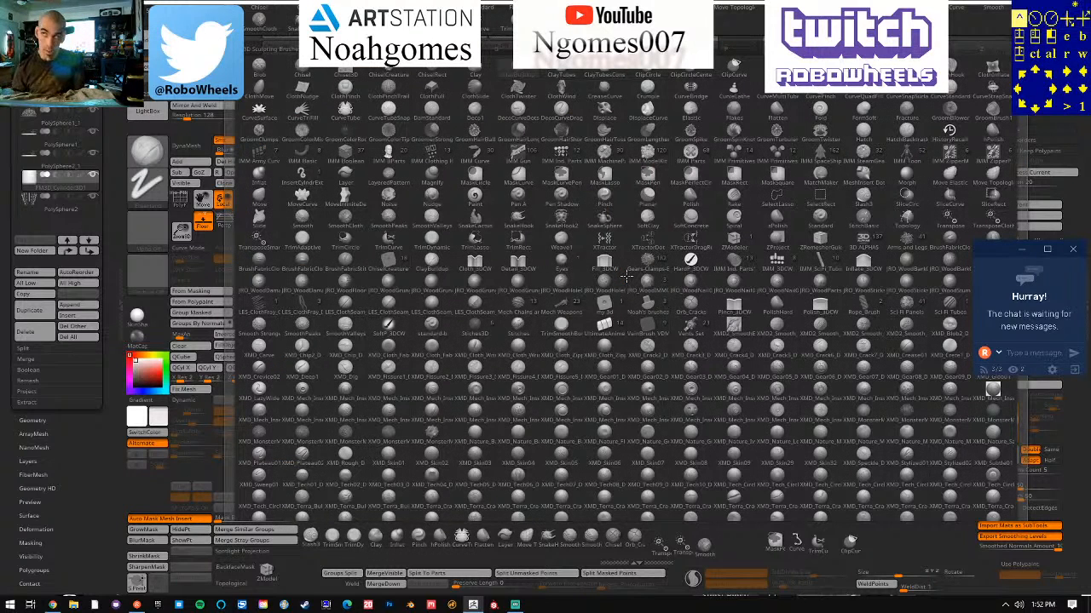
left_click(626, 276)
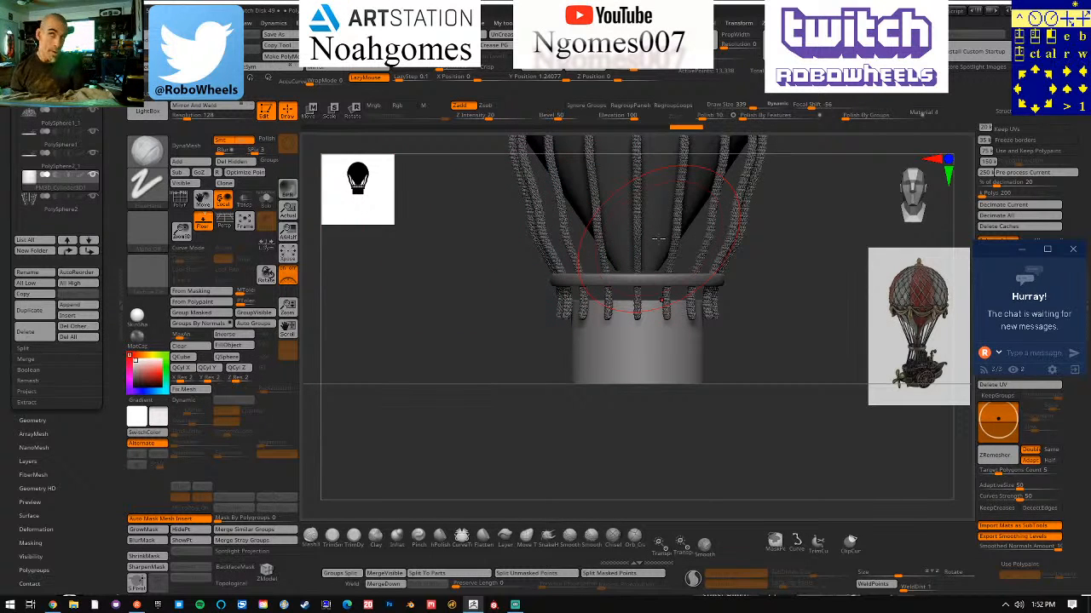
key("e")
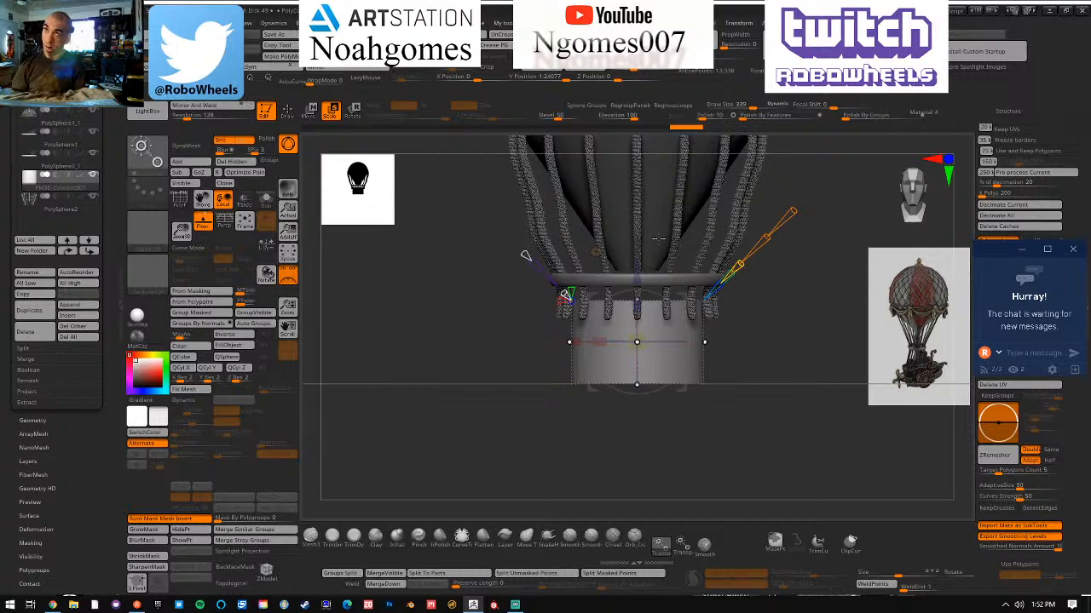
Step: Duplicate the cylinder upward to the height of the rope ring and reduce the mesh resolution
left_click_drag(657, 239, 389, 607, "ctrl+shift")
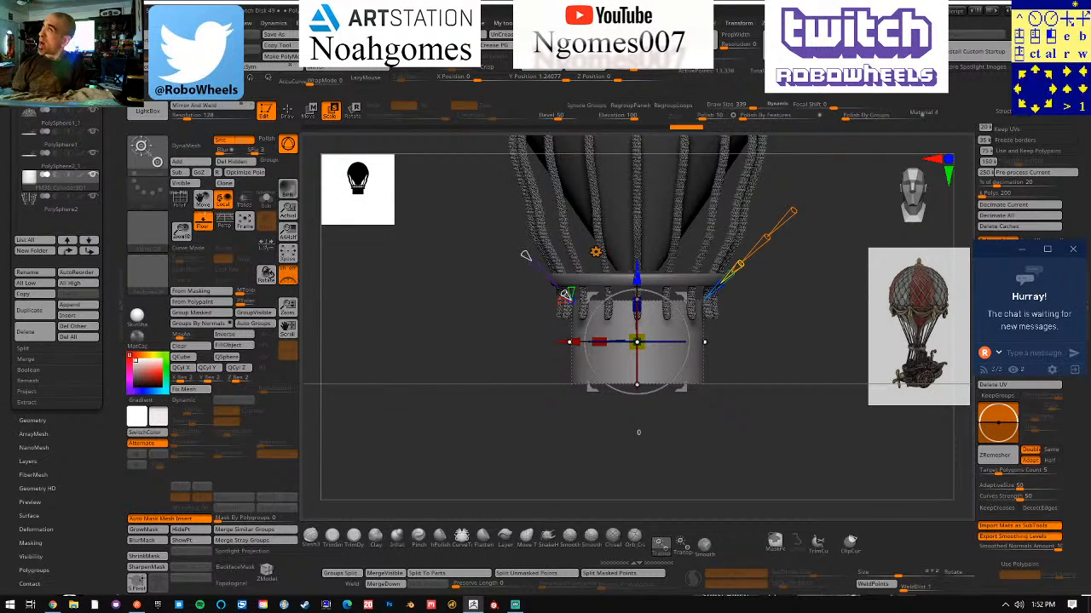
left_click_drag(618, 271, 618, 254)
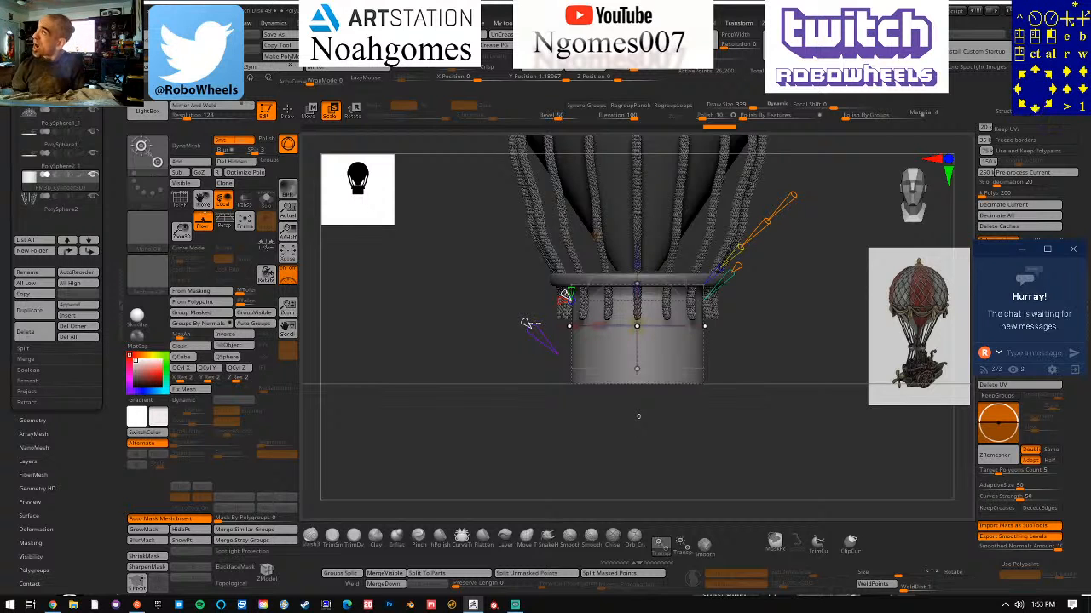
left_click_drag(535, 324, 546, 335)
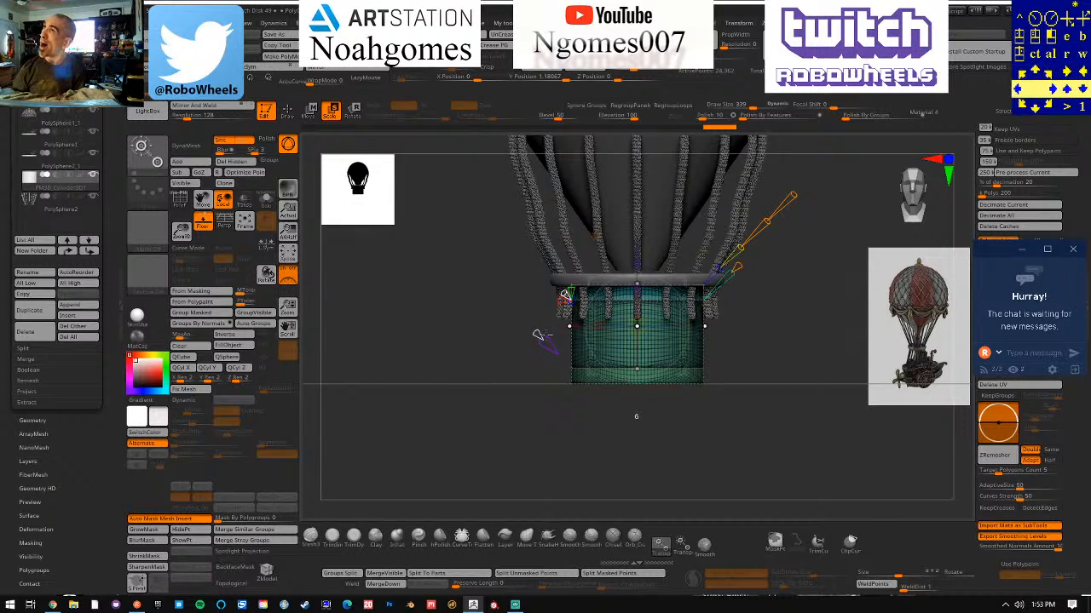
left_click_drag(541, 336, 558, 354)
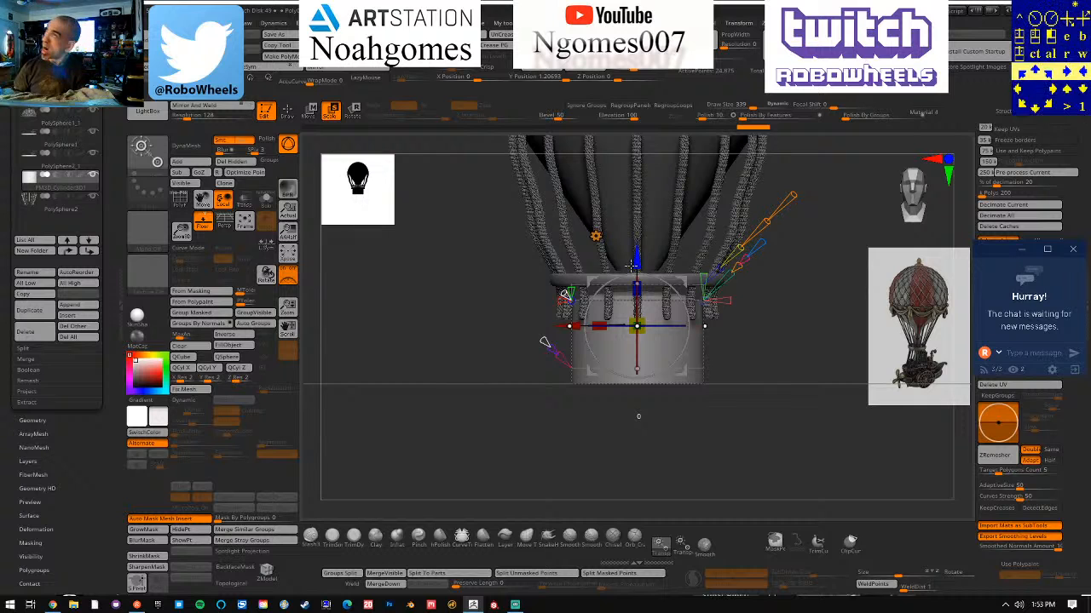
left_click_drag(631, 266, 631, 226)
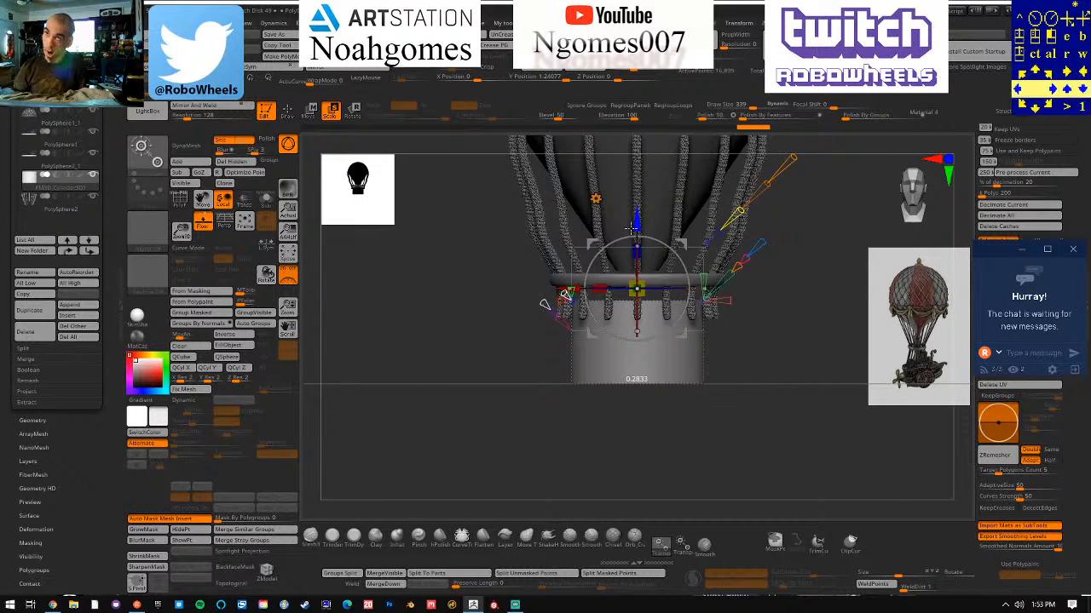
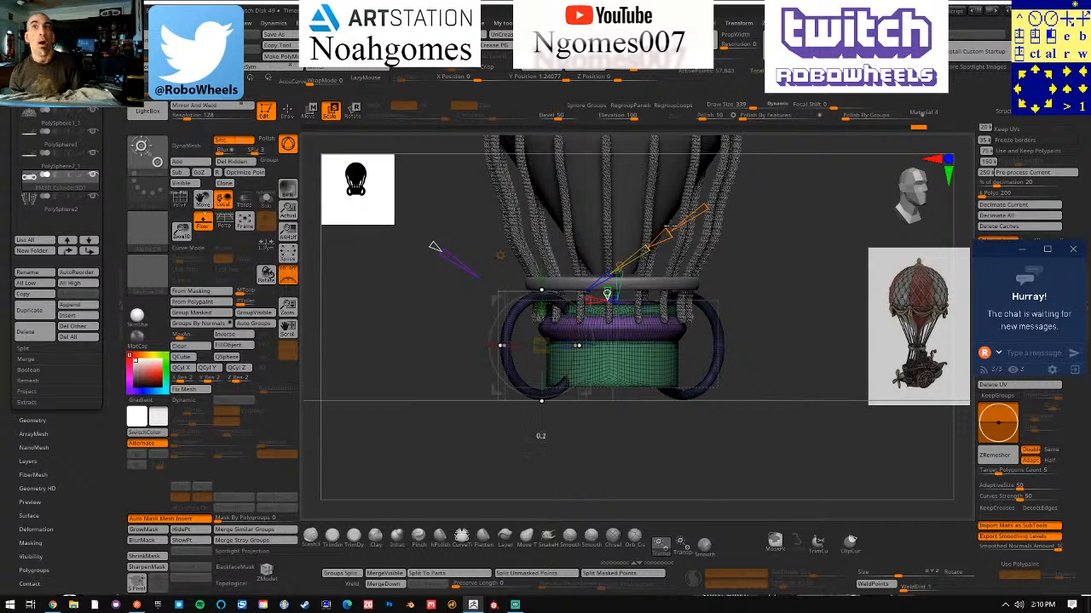
Step: Adjust the profile of the rings beside the cylinder and check their mesh from a straight front view
left_click_drag(672, 225, 678, 226)
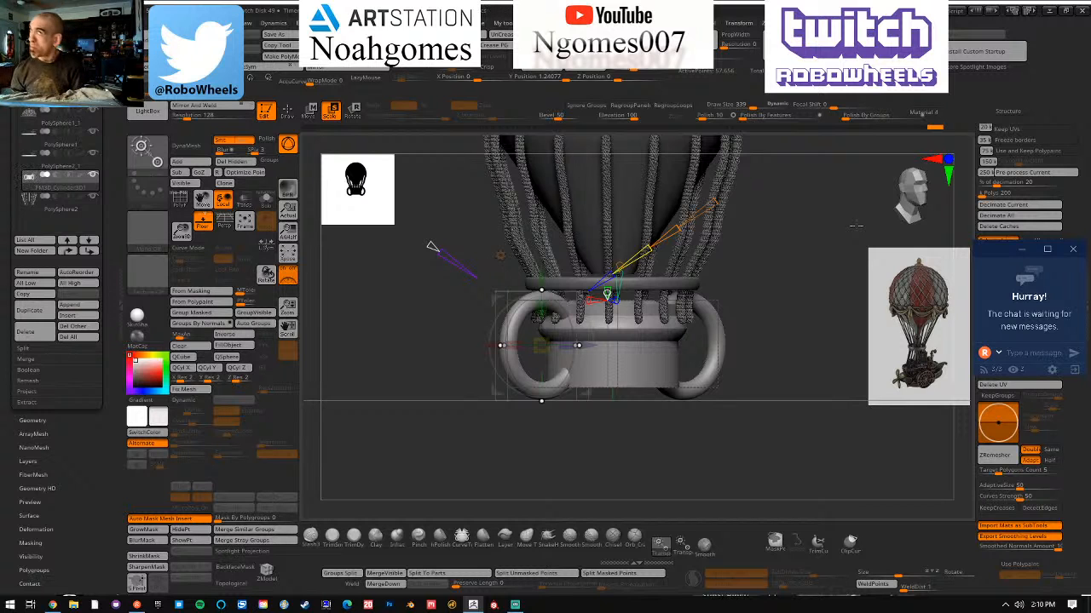
mouse_move(855, 226)
left_mouse_down()
mouse_move(763, 226)
mouse_move(837, 226)
left_mouse_up()
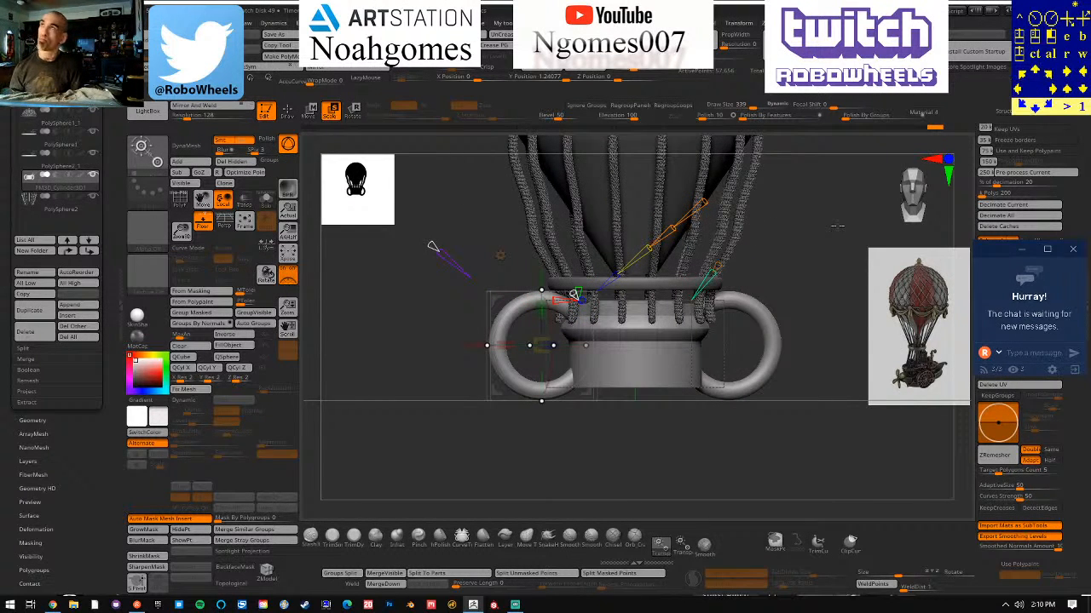
left_click(837, 226, "shift")
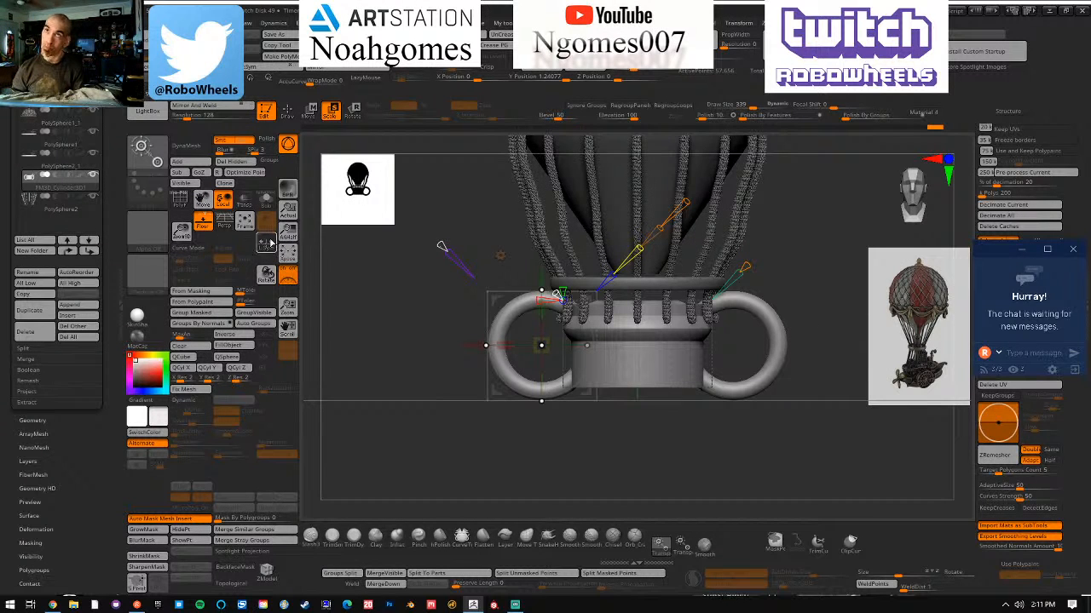
left_click(443, 242)
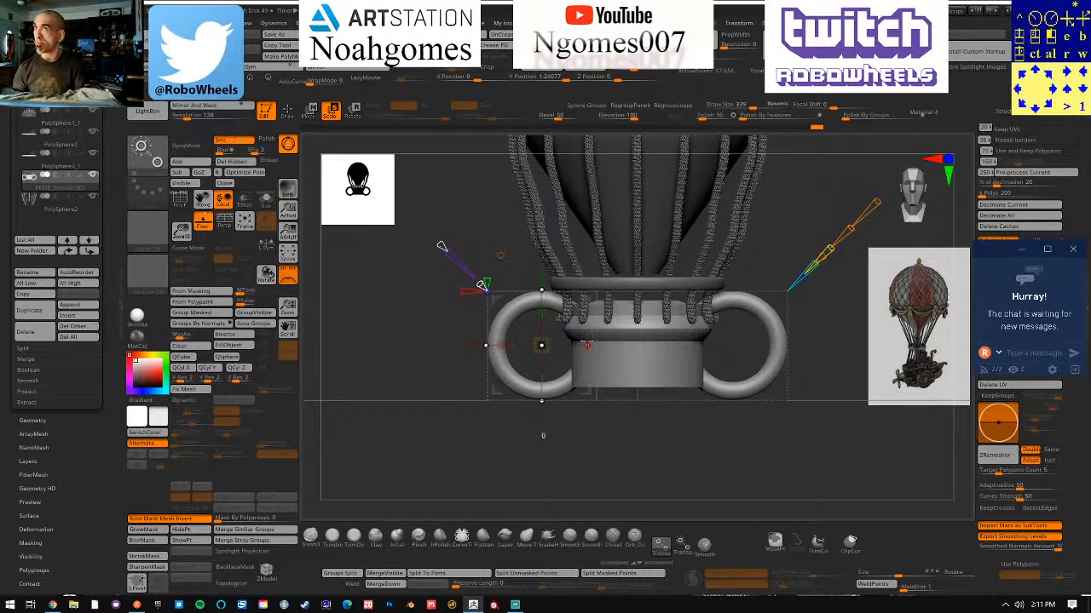
key("shift+f")
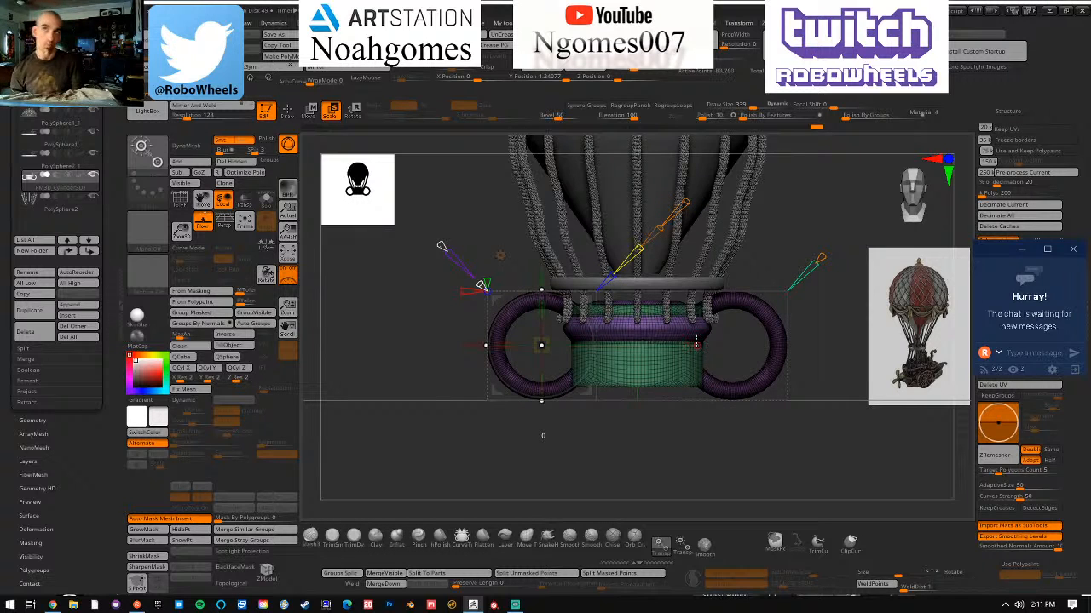
key("shift+f")
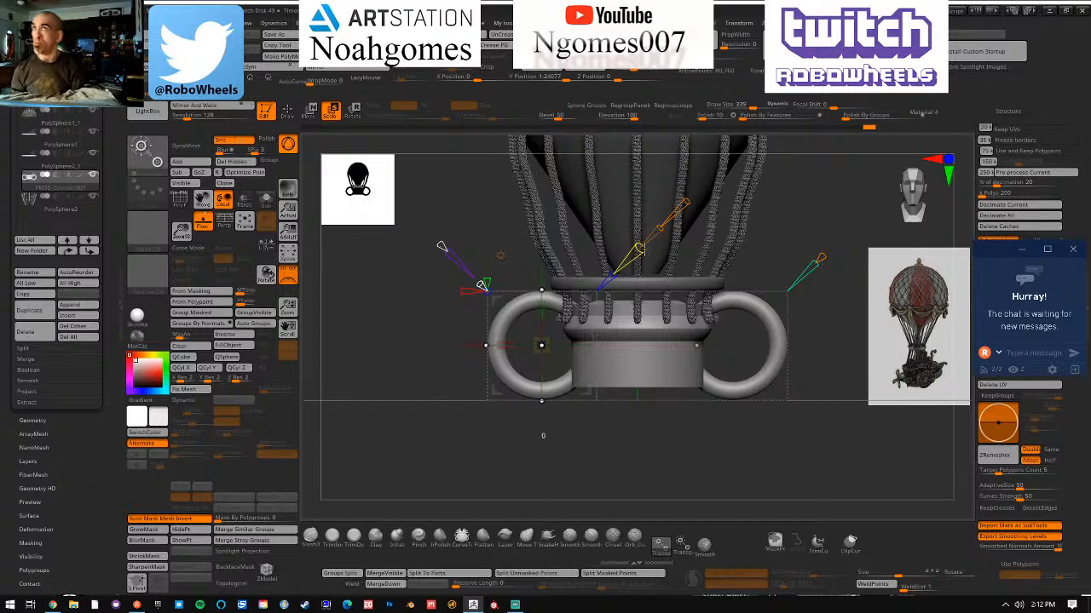
Step: Reshape the side primitives into closed round forms with discs covering the ring openings
key("shift+f")
left_click_drag(660, 247, 626, 245)
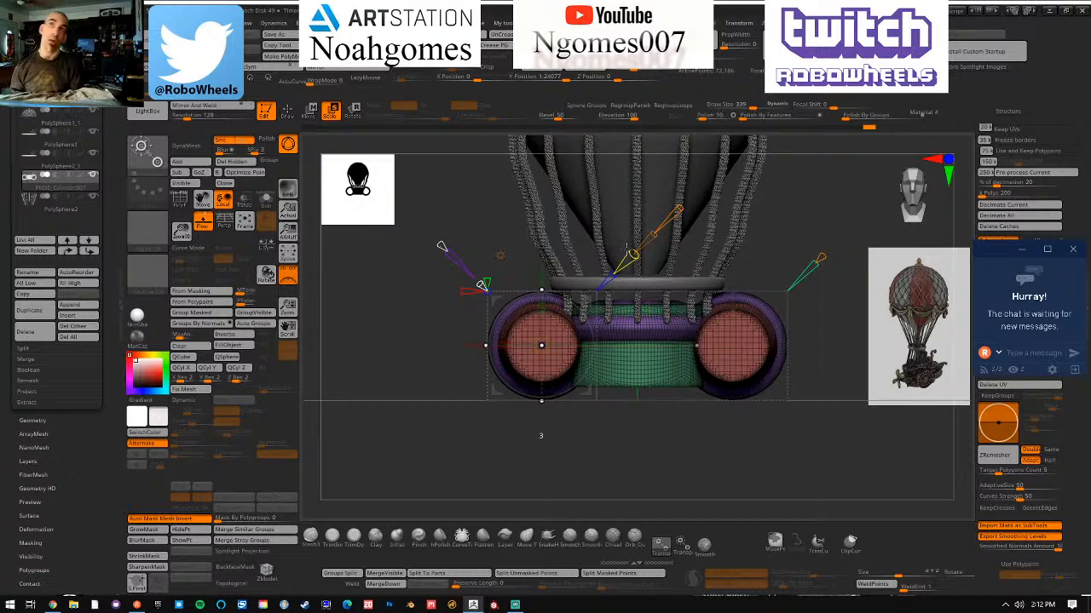
key("shift+f")
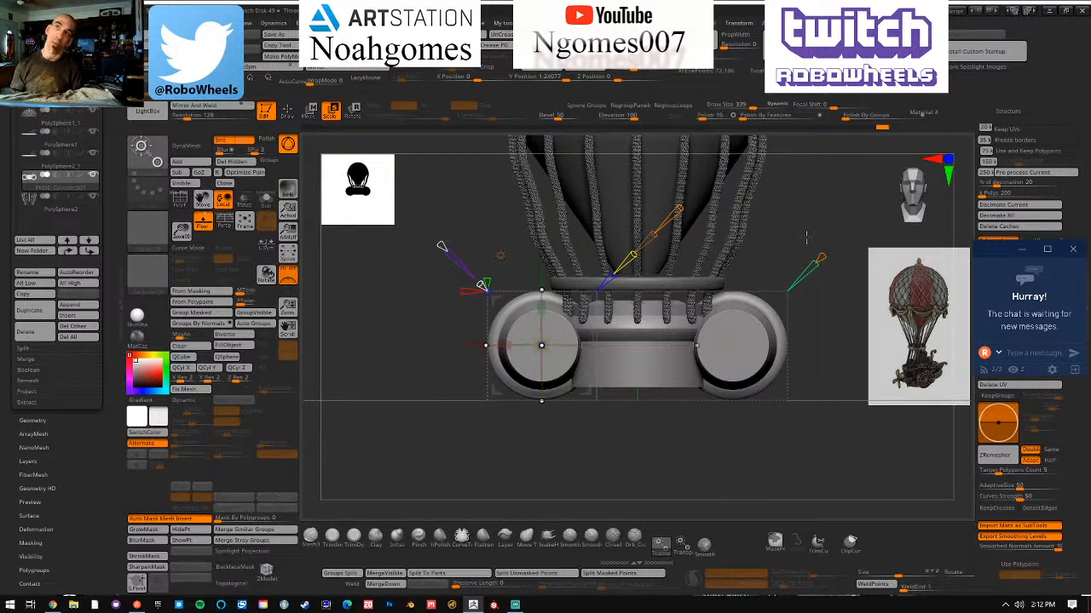
mouse_move(806, 236)
left_mouse_down()
mouse_move(772, 239)
mouse_move(819, 238)
left_mouse_up()
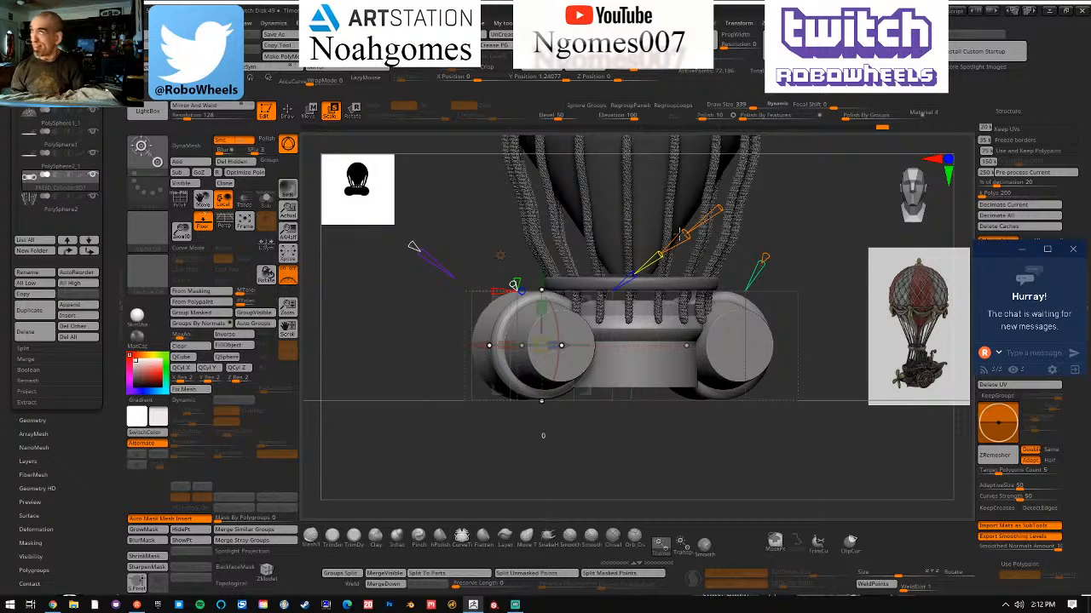
key("shift+f")
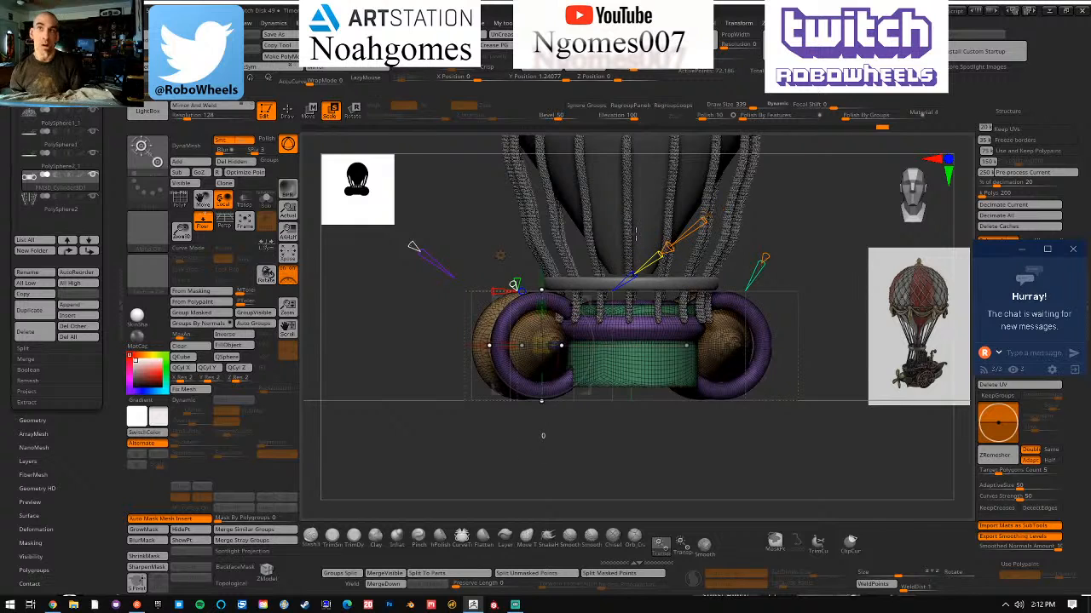
left_click_drag(636, 234, 698, 231)
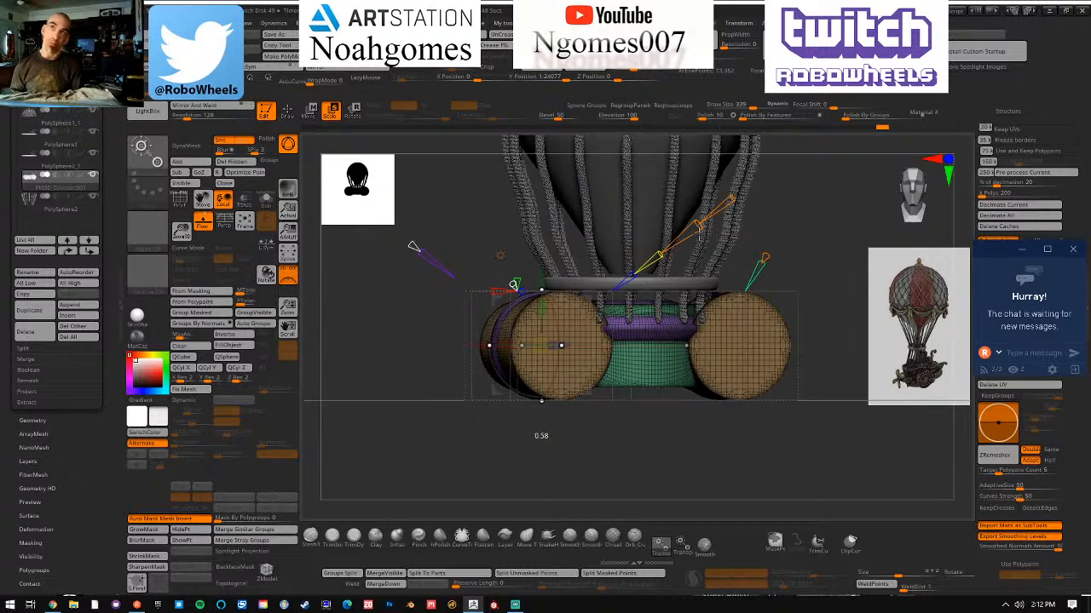
key("shift+f")
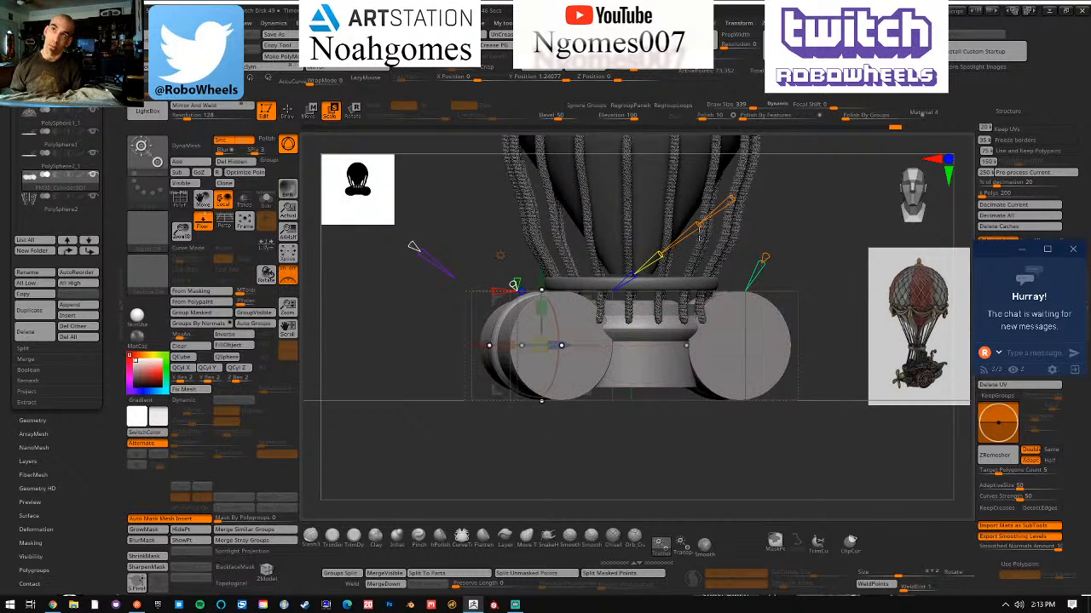
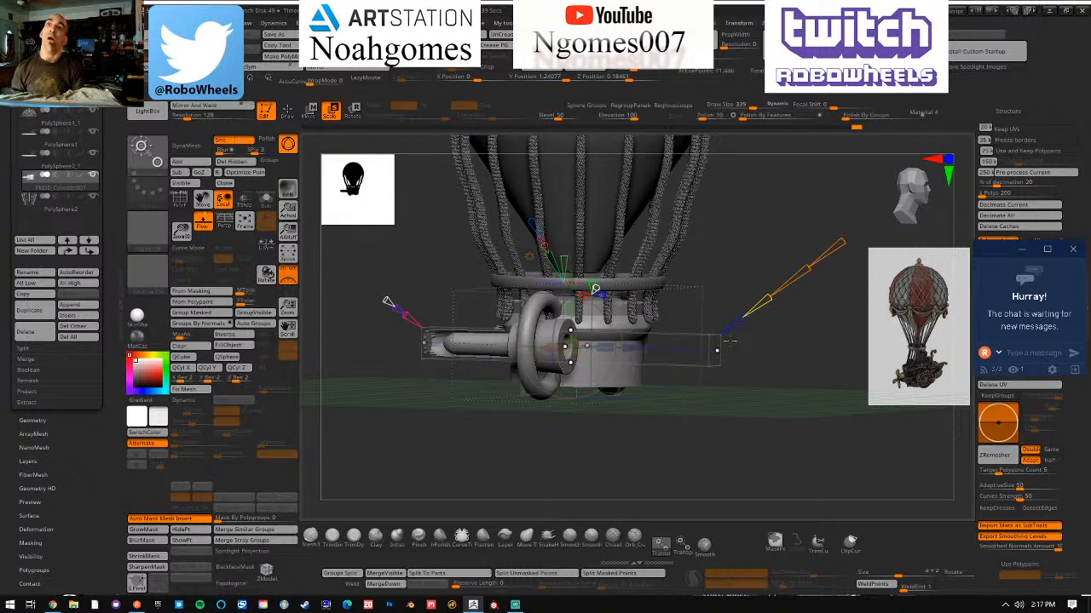
Step: Shorten the horizontal cylinder running through the side ring along its axis to a factor of about 0.37
left_click_drag(730, 341, 755, 336)
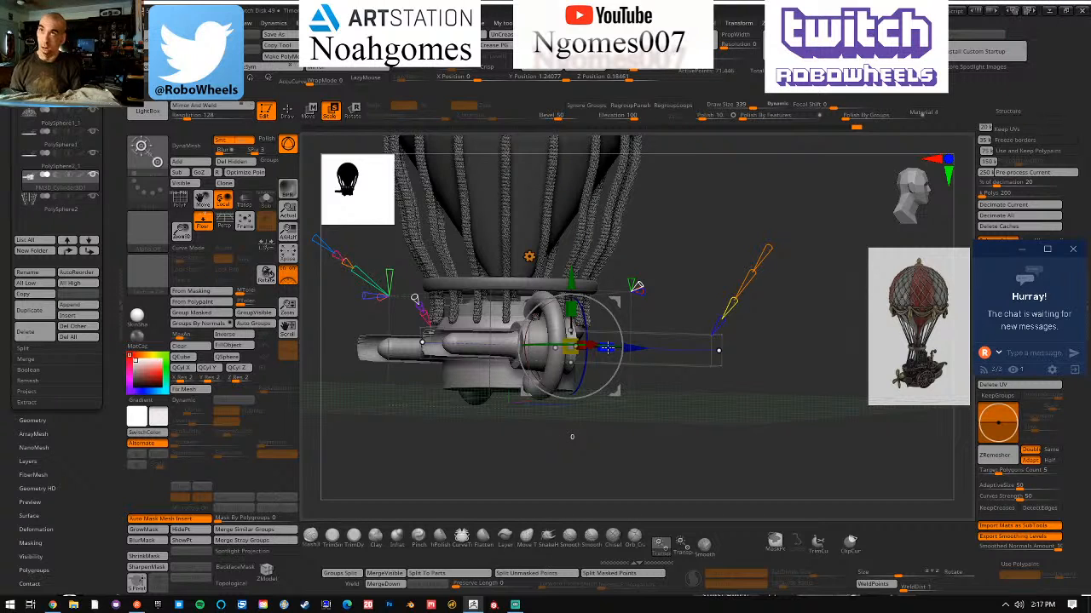
left_click_drag(606, 348, 550, 346)
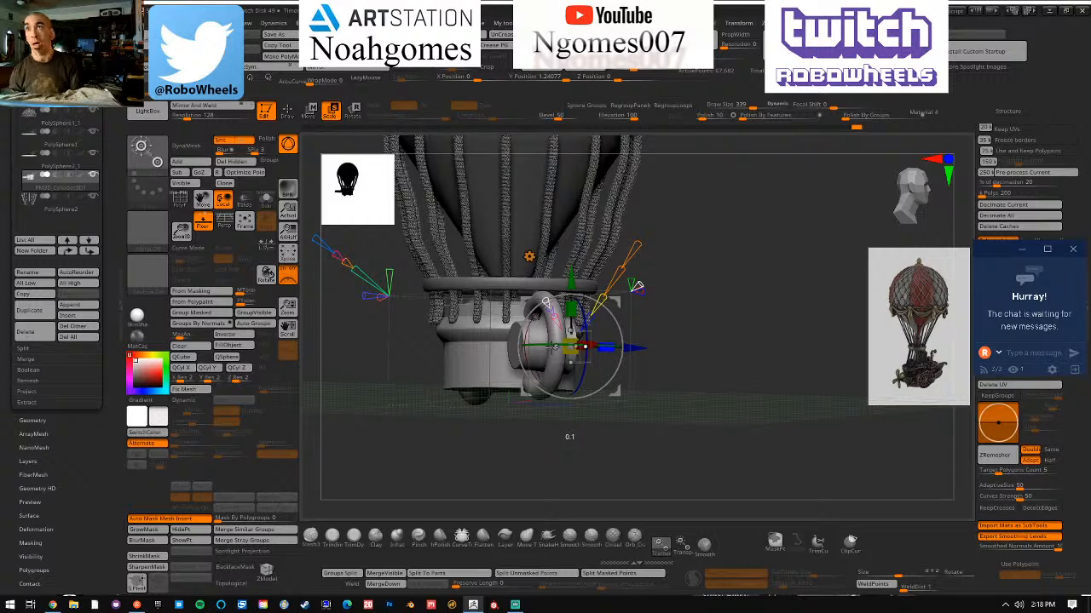
left_click_drag(521, 346, 588, 347)
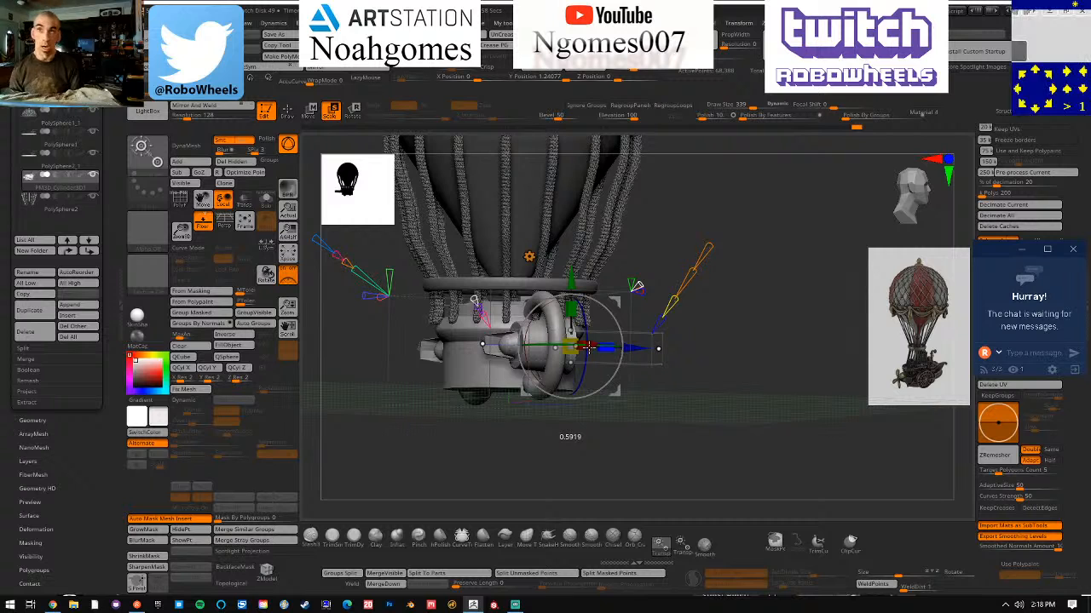
left_click_drag(587, 348, 579, 348)
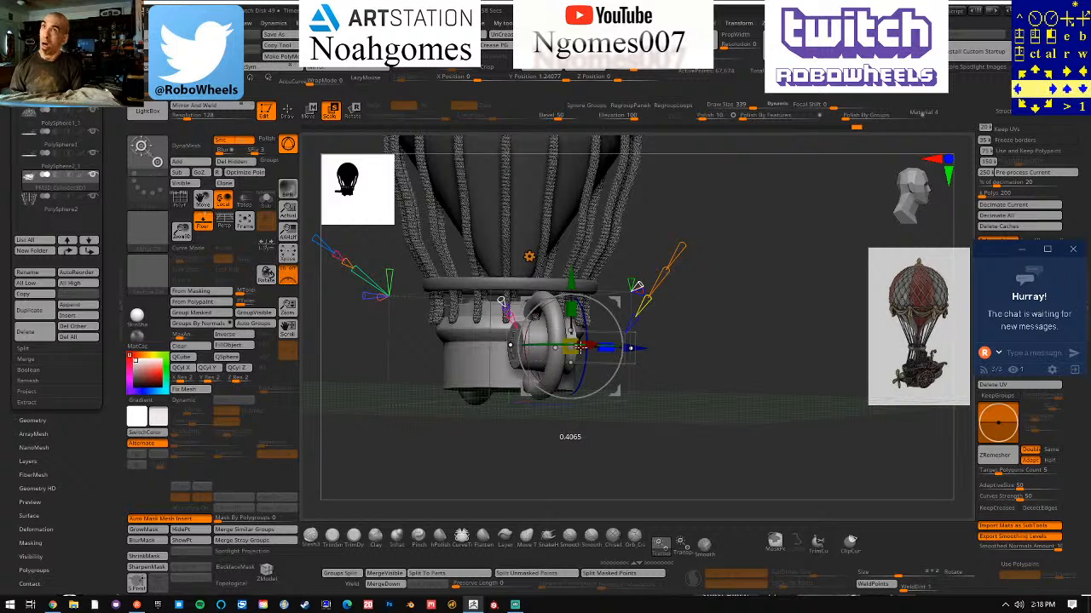
left_click_drag(579, 348, 573, 348)
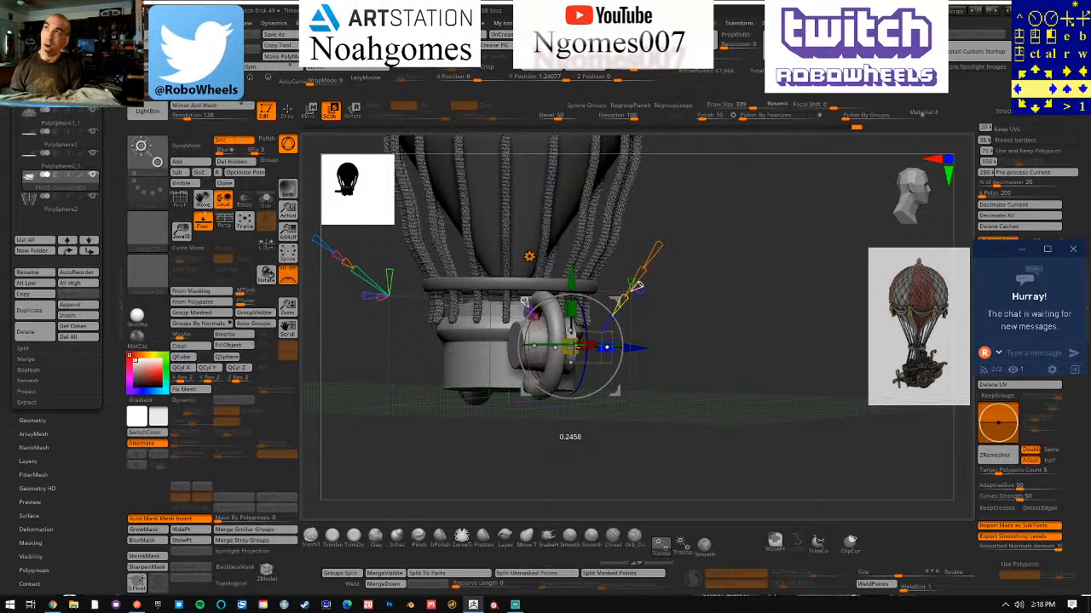
left_click_drag(572, 348, 576, 348)
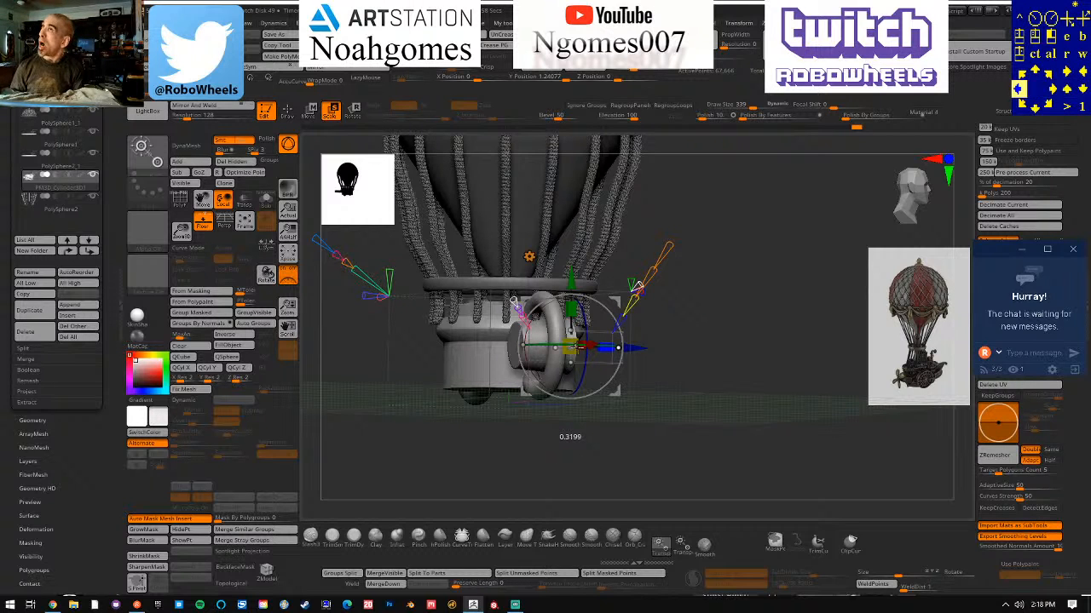
left_click_drag(576, 348, 578, 348)
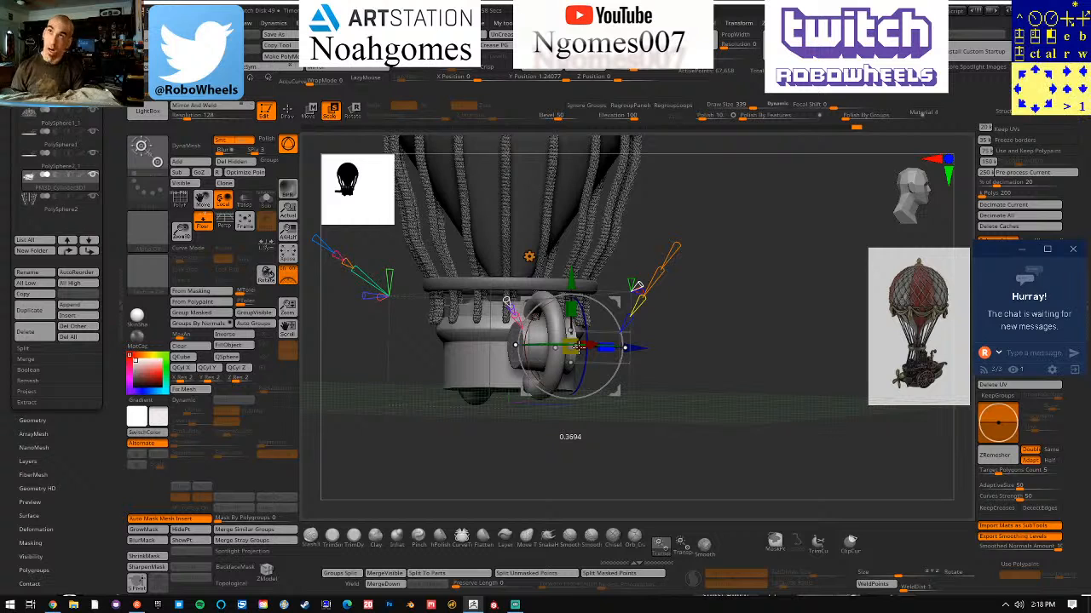
left_click_drag(578, 348, 579, 347)
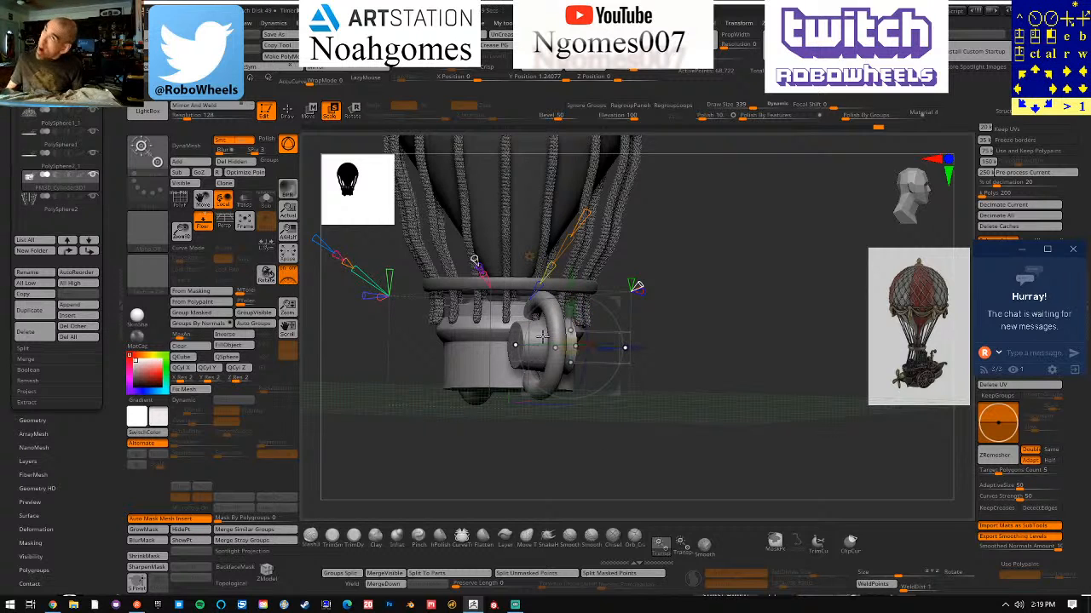
Step: Rotate the active primitive at the side ring by 90 degrees
left_click_drag(538, 341, 443, 339)
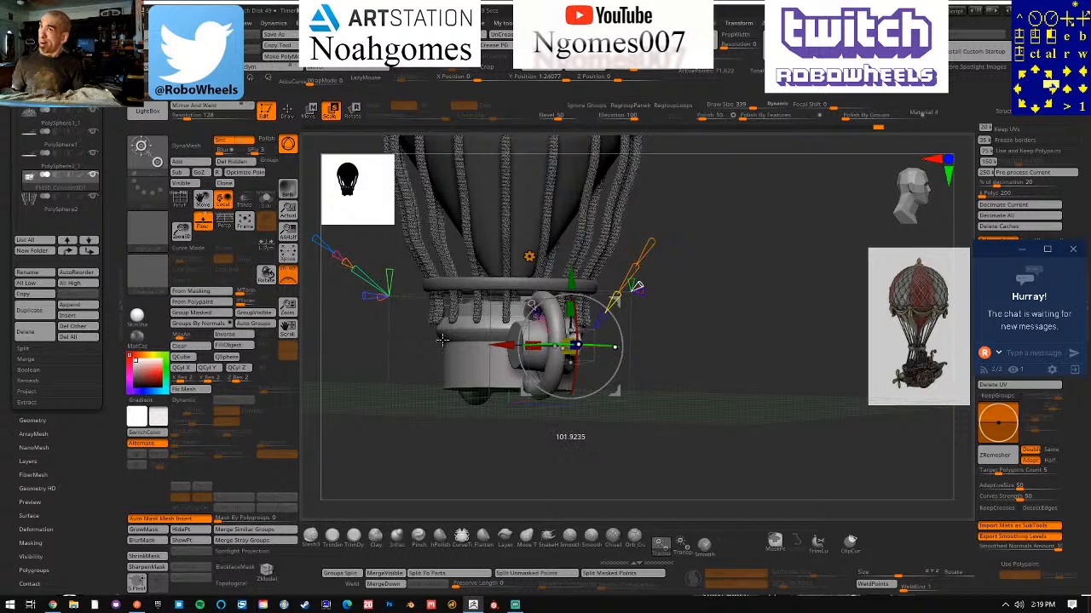
left_click_drag(442, 338, 447, 340)
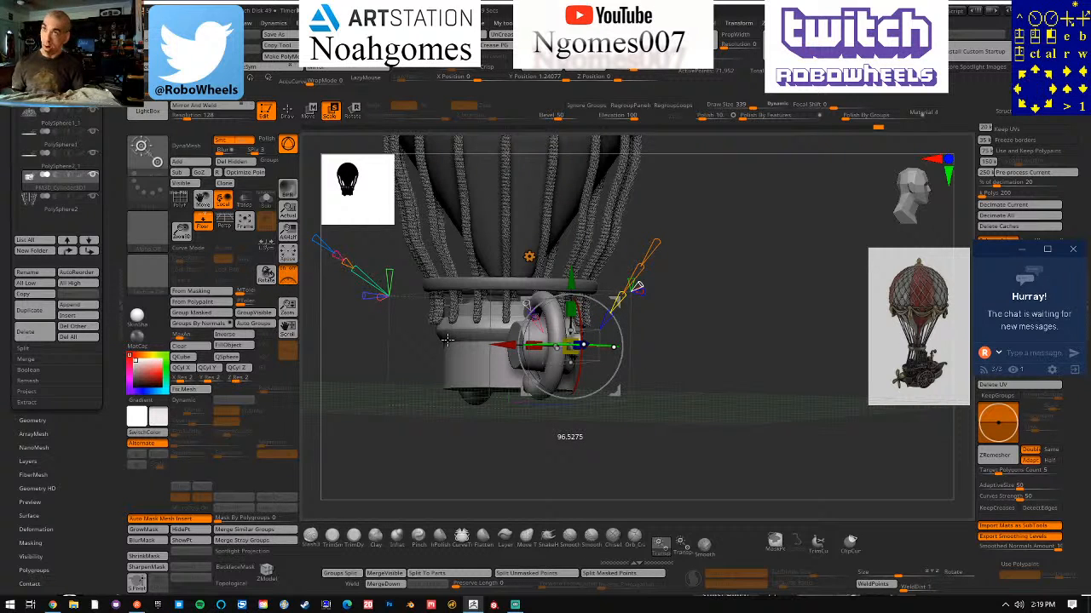
left_click_drag(447, 340, 452, 340)
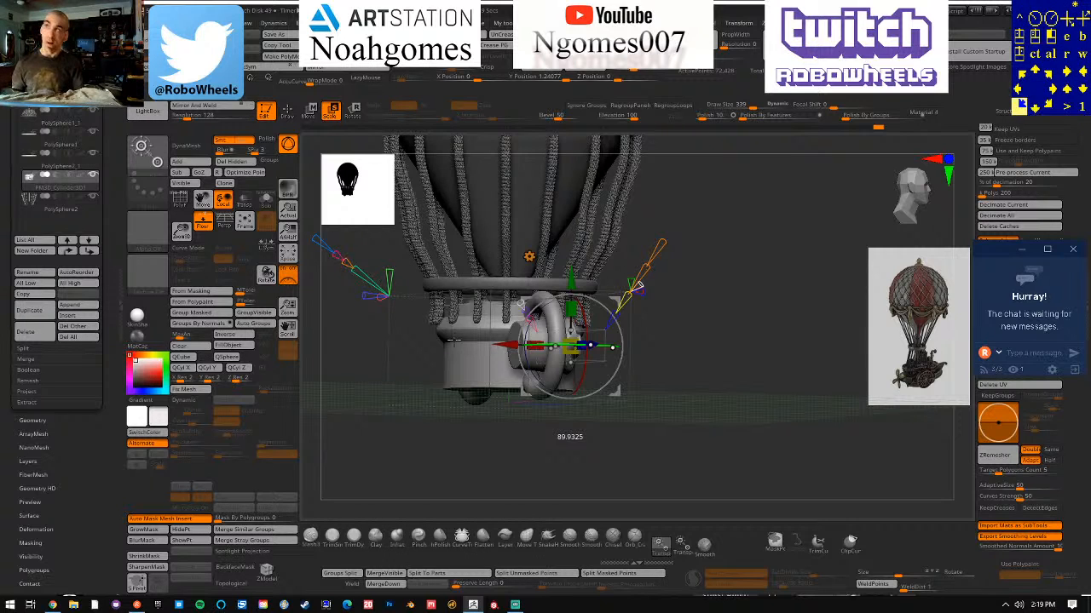
key("shift")
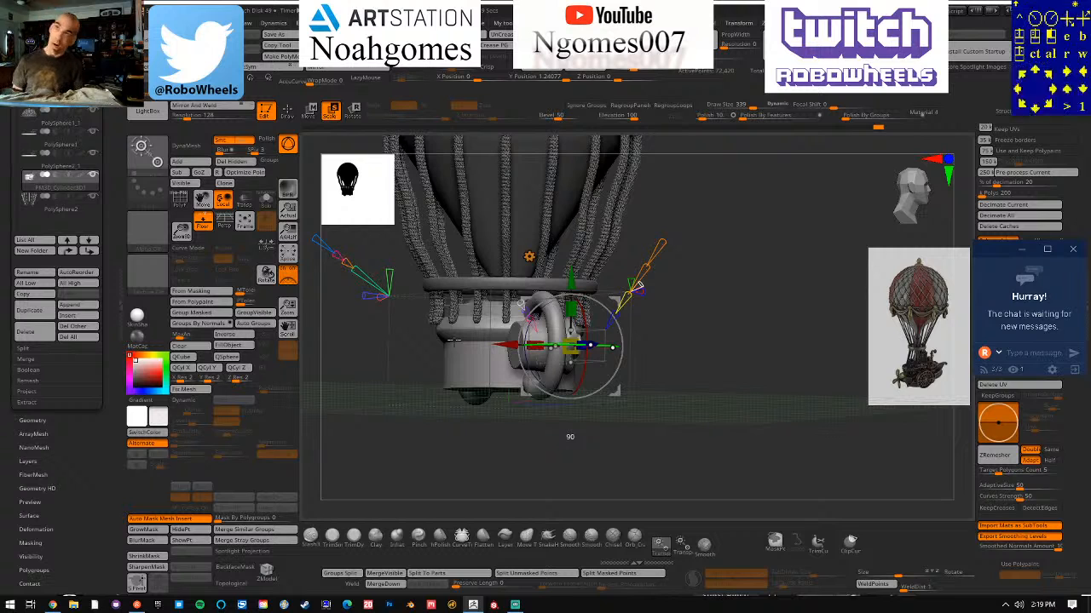
left_click_drag(454, 342, 454, 341, "ctrl")
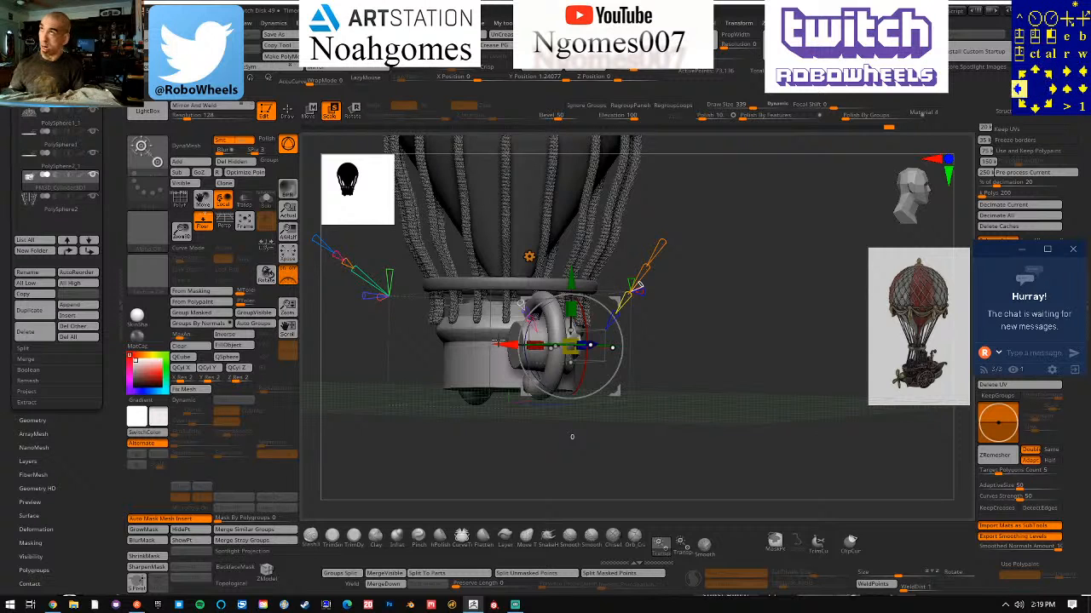
left_click_drag(500, 341, 424, 342)
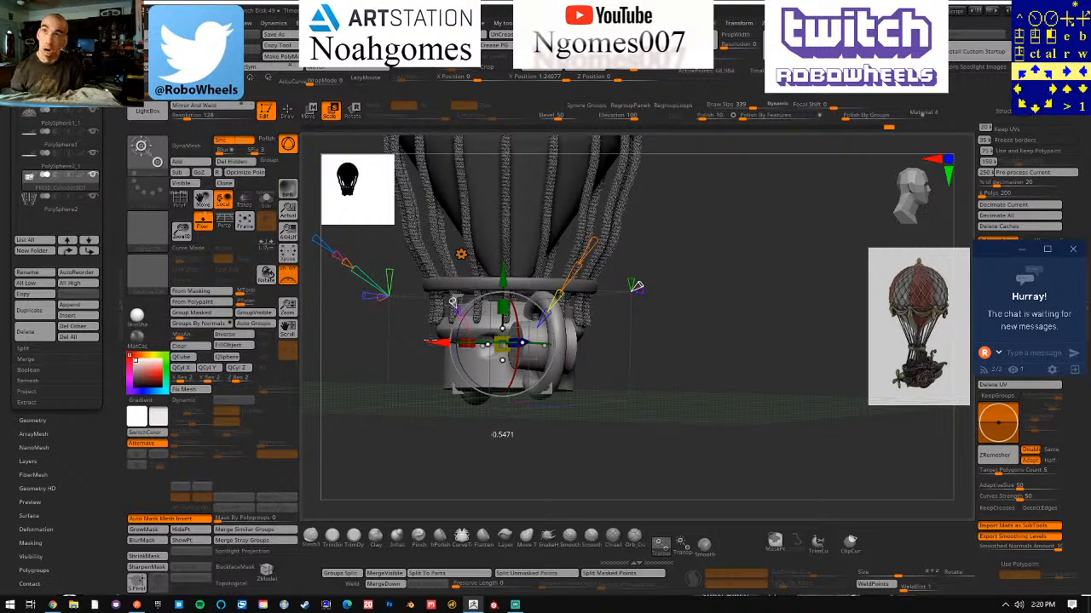
left_click_drag(426, 342, 463, 341)
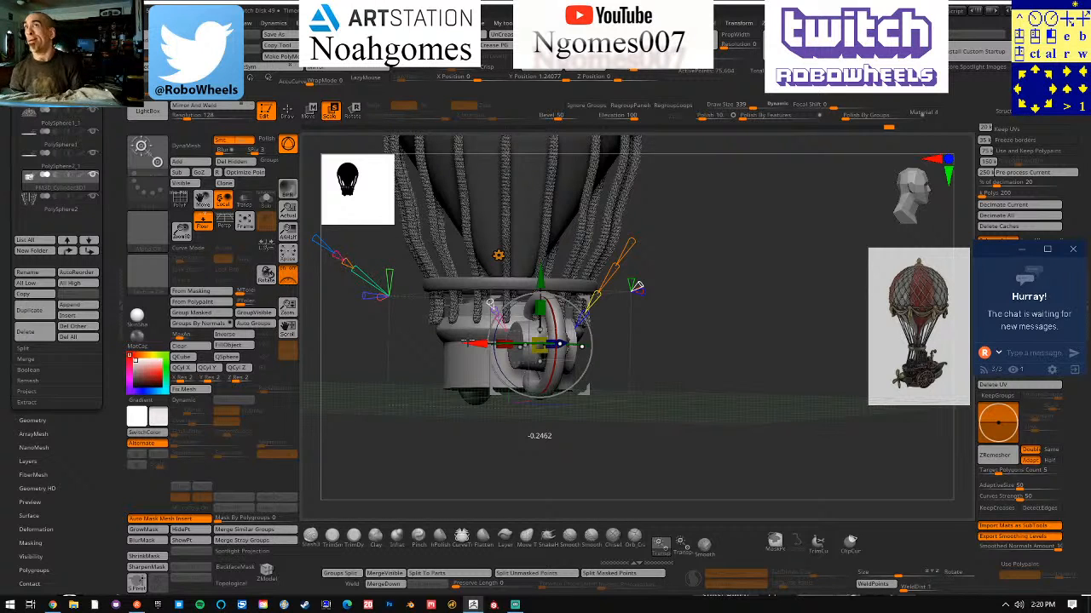
mouse_move(466, 343)
left_mouse_down()
mouse_move(418, 341)
mouse_move(448, 340)
left_mouse_up()
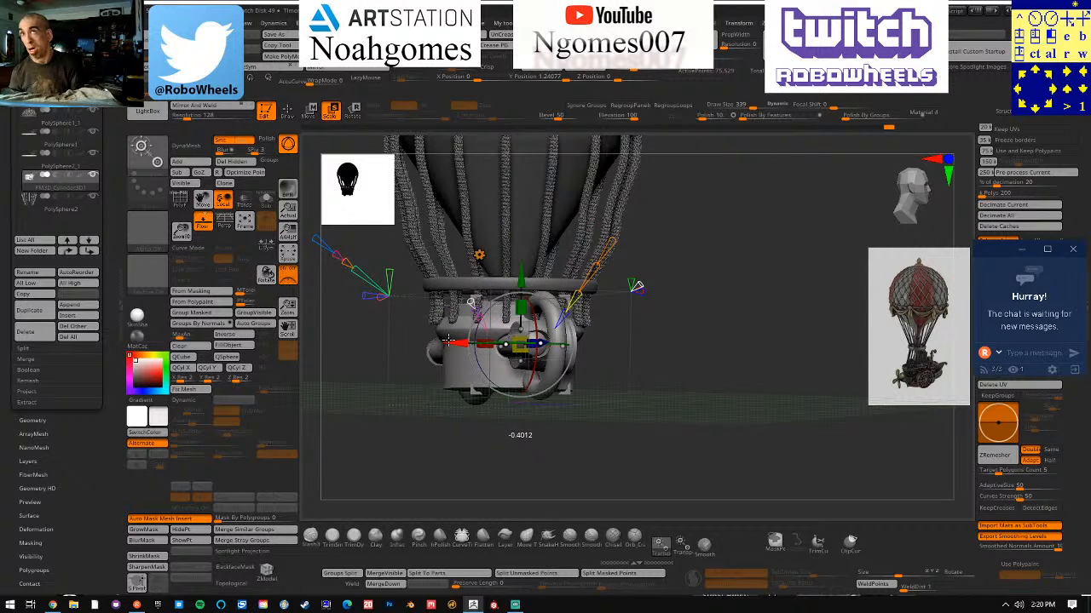
left_click_drag(448, 341, 379, 341)
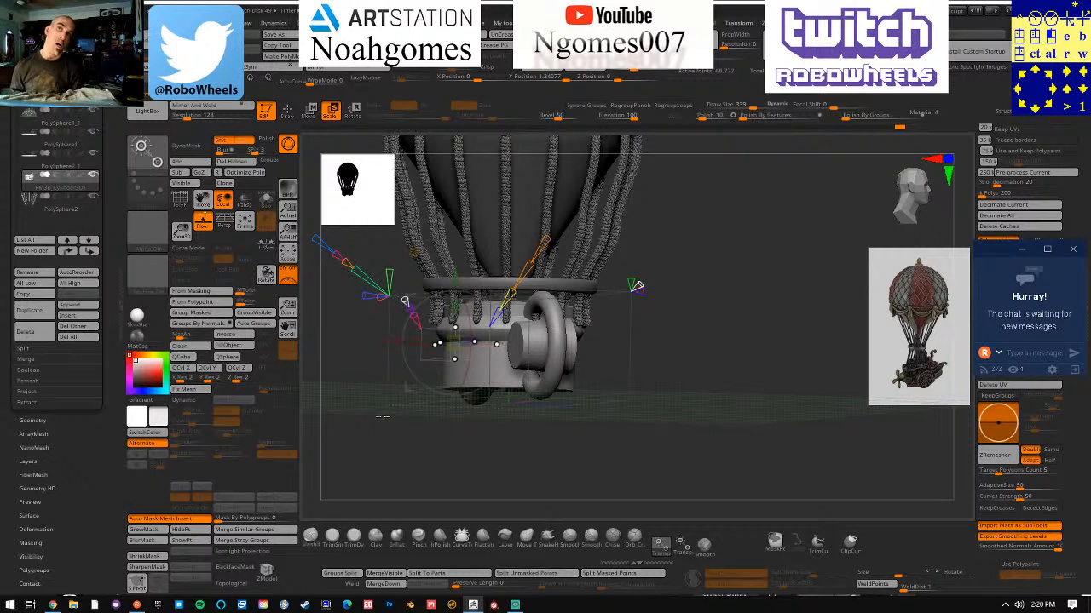
left_click_drag(382, 415, 382, 439)
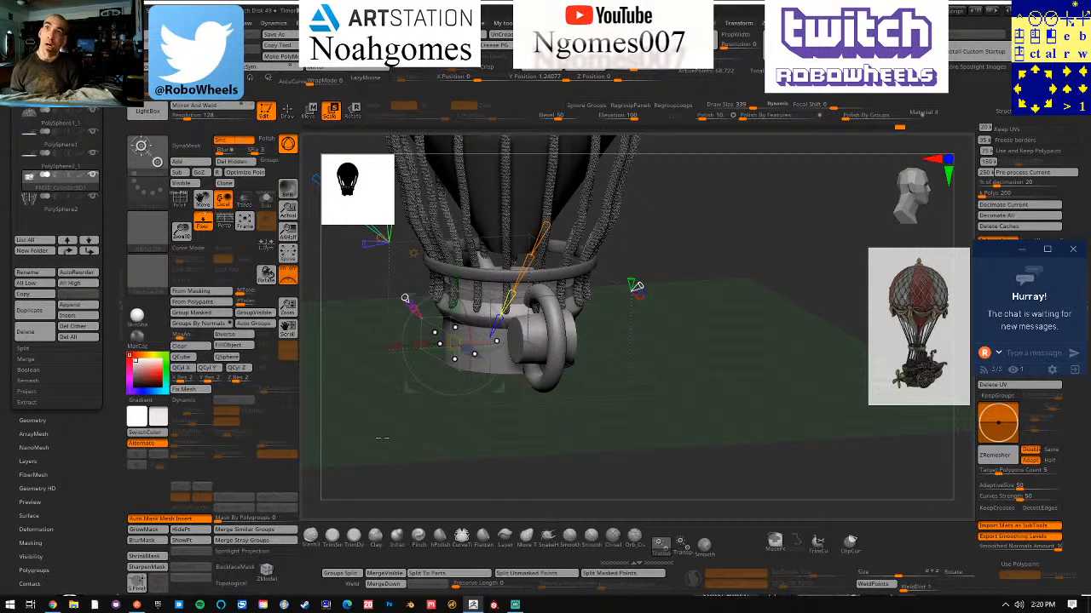
mouse_move(381, 438)
left_mouse_down()
mouse_move(381, 404)
mouse_move(381, 451)
left_mouse_up()
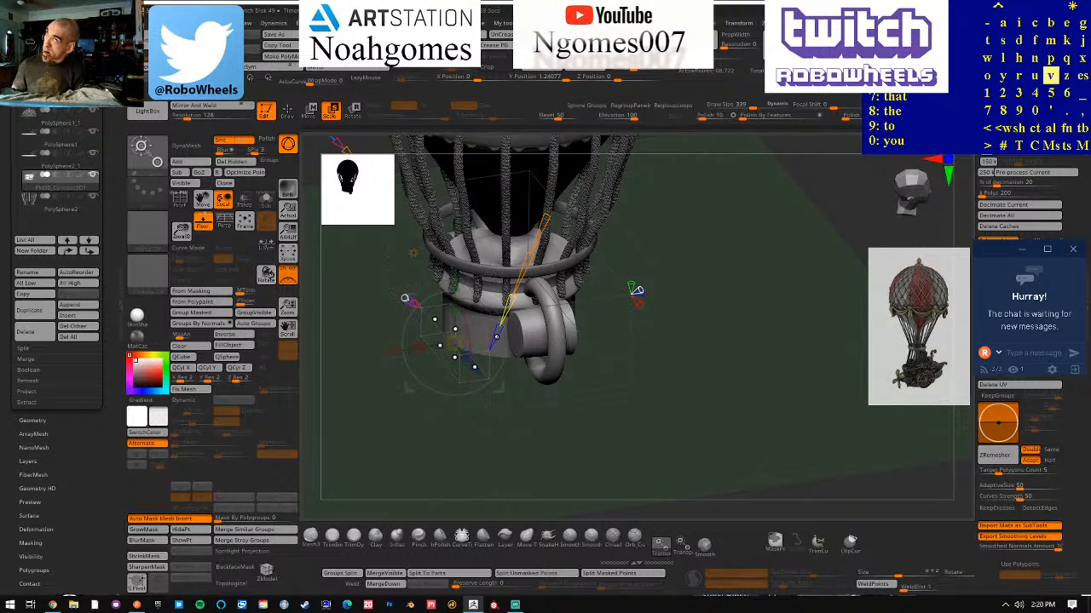
key("ctrl+z")
Step: Undo the last change to the side primitive and move it along X into the side ring
key("z")
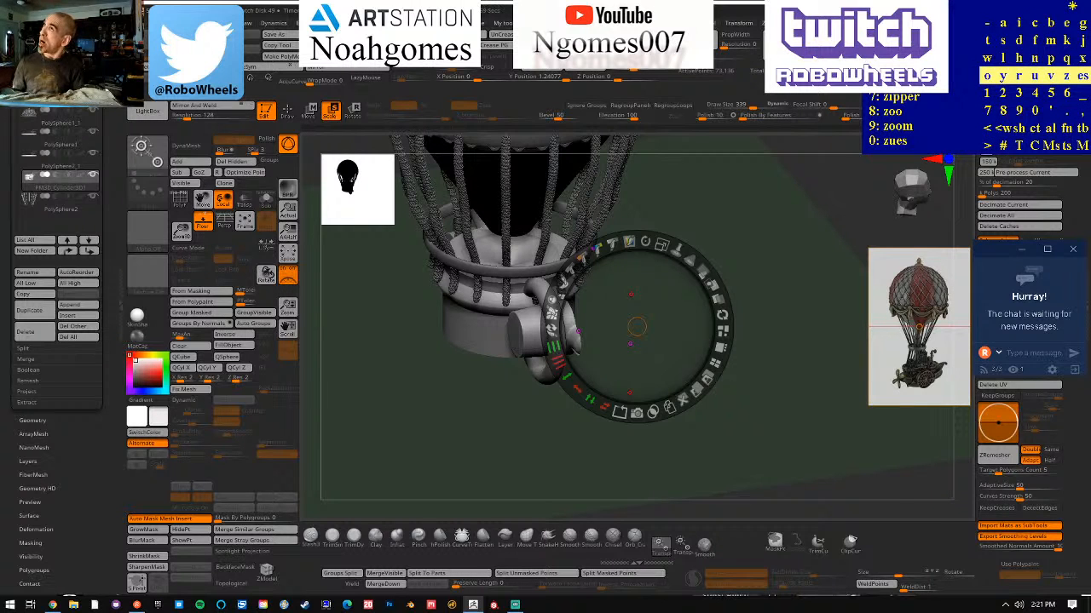
key("z")
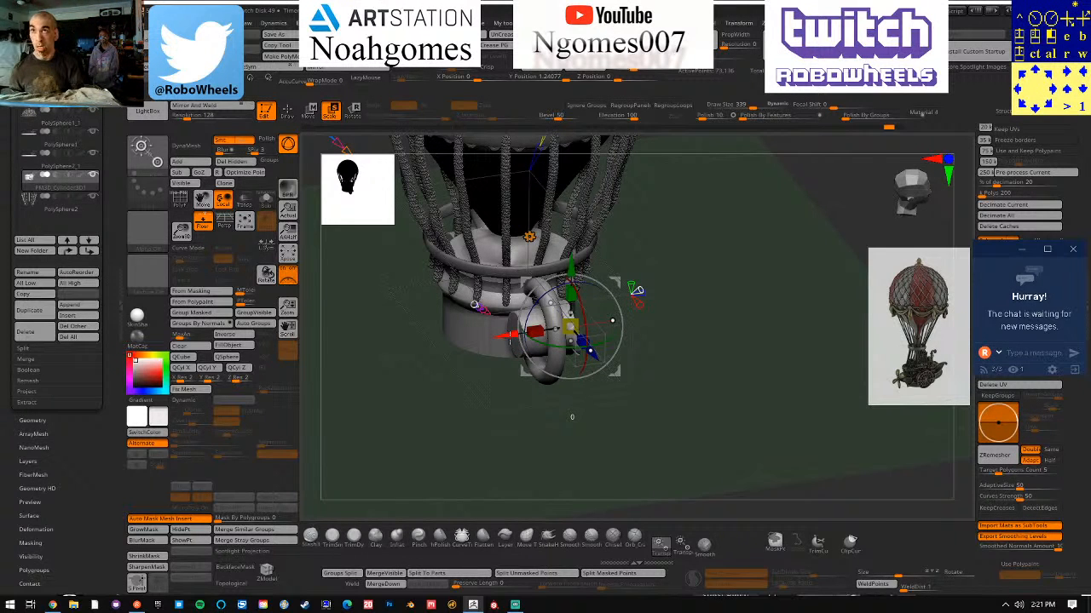
mouse_move(509, 334)
left_mouse_down()
mouse_move(464, 341)
mouse_move(523, 339)
mouse_move(414, 339)
mouse_move(508, 339)
mouse_move(258, 364)
mouse_move(377, 365)
mouse_move(517, 341)
left_mouse_up()
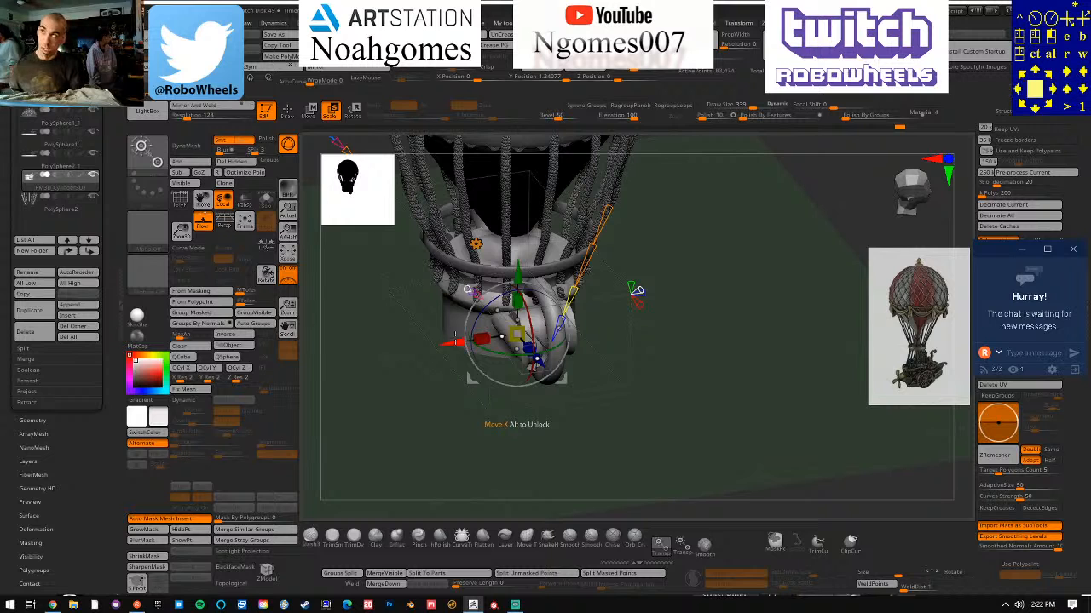
Step: Rotate the side primitive 90 degrees around its vertical axis, snapping the angle
left_click(498, 354)
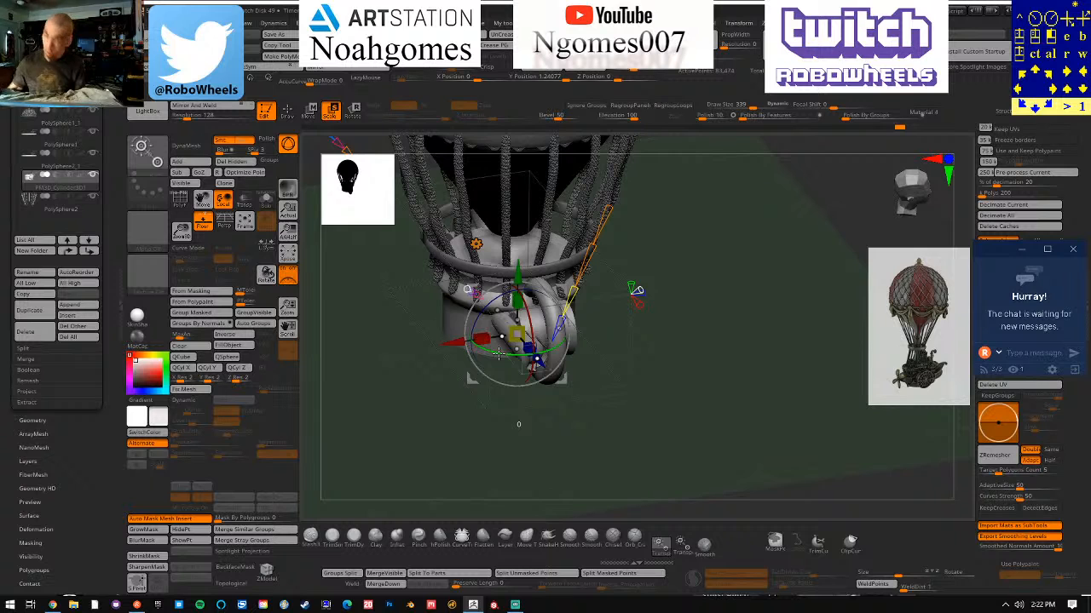
left_click_drag(498, 354, 434, 298)
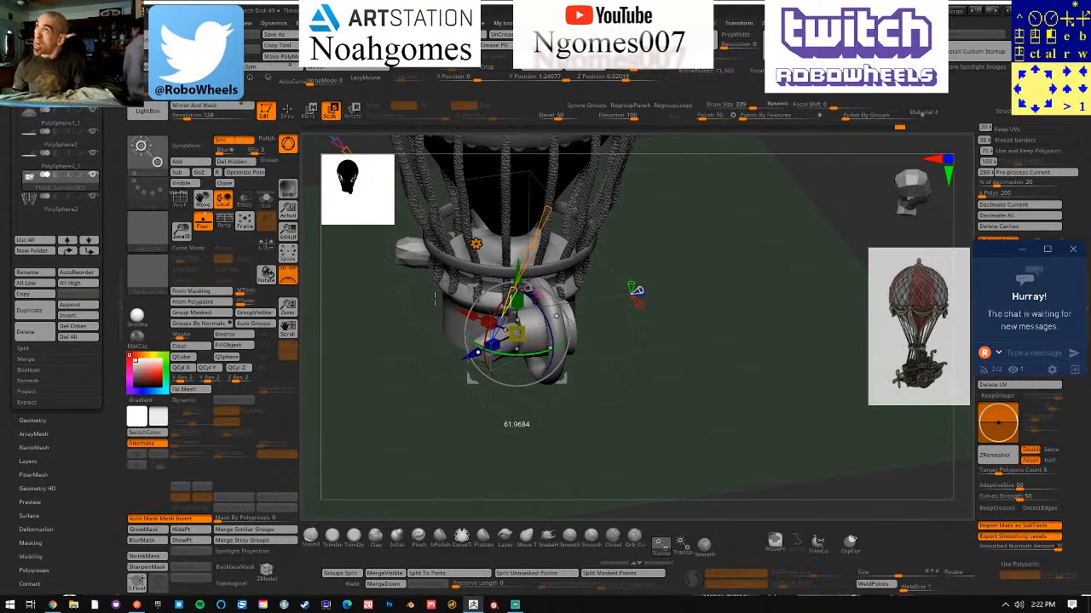
left_click_drag(435, 298, 405, 271)
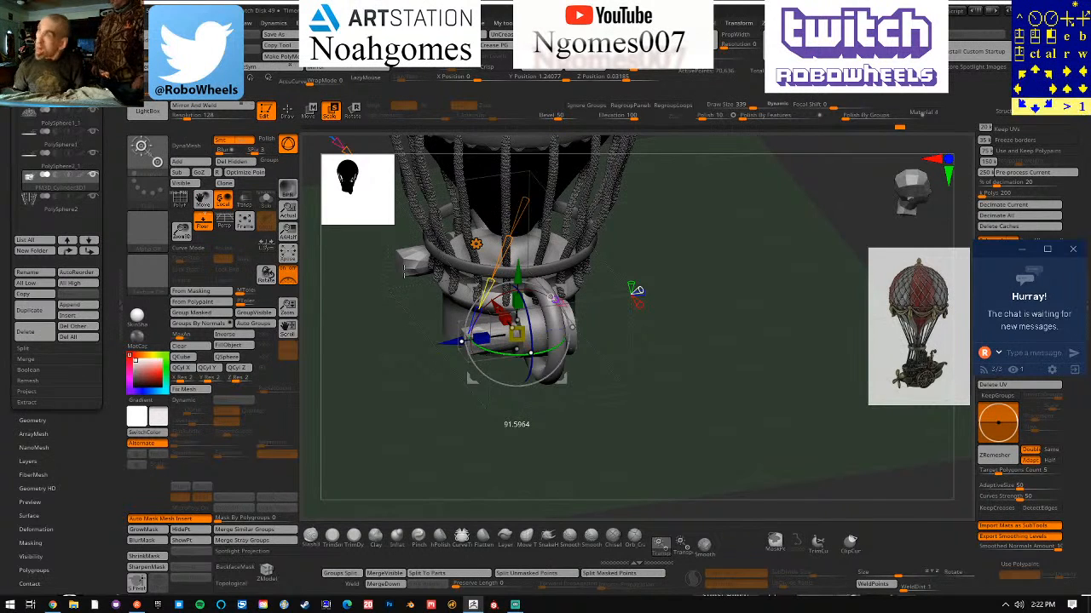
left_click_drag(405, 271, 405, 271, "shift")
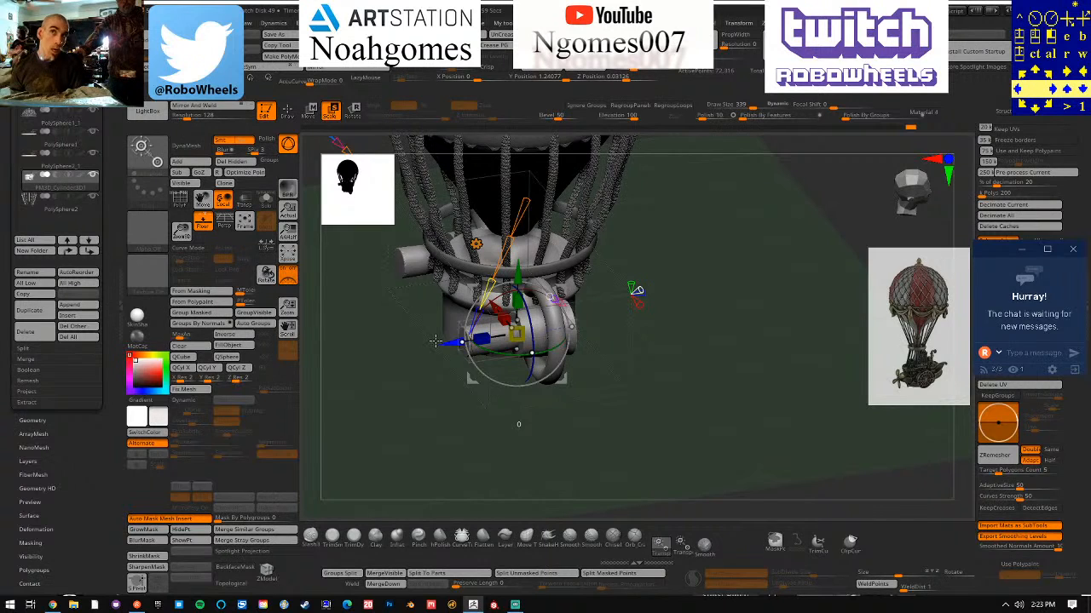
Step: Slide the side primitive along Z within the ring and check both side rings from a straight front view
left_click_drag(434, 341, 427, 340)
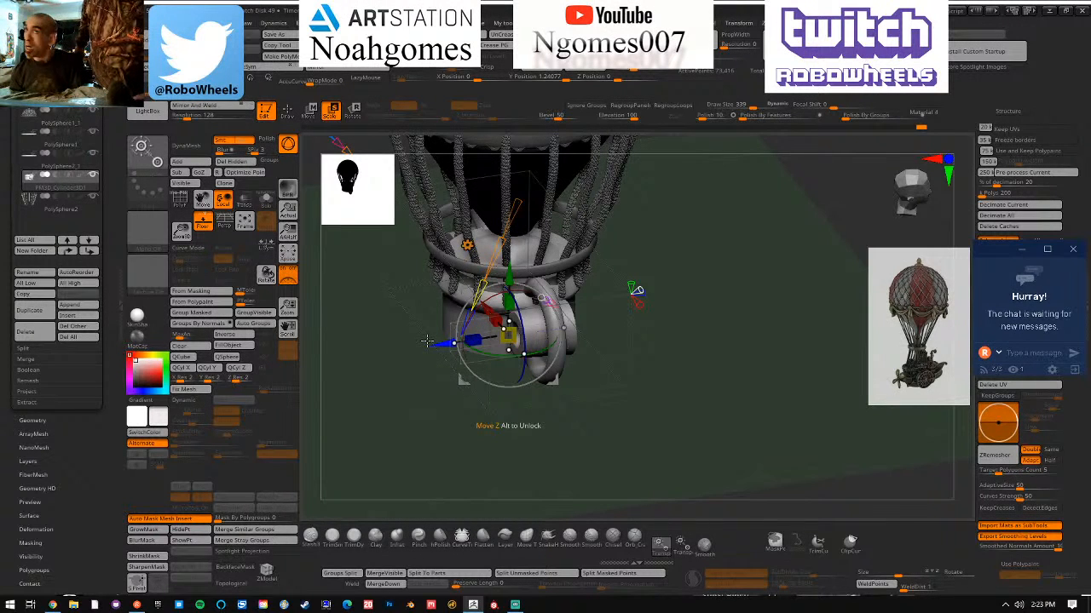
left_click_drag(425, 340, 609, 341)
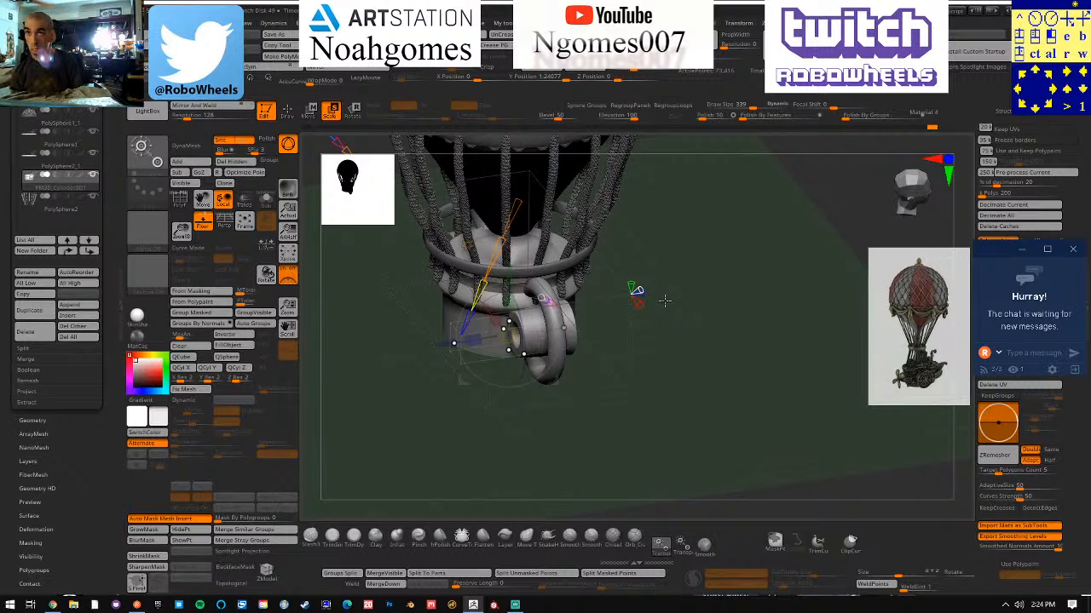
left_click_drag(664, 300, 618, 299)
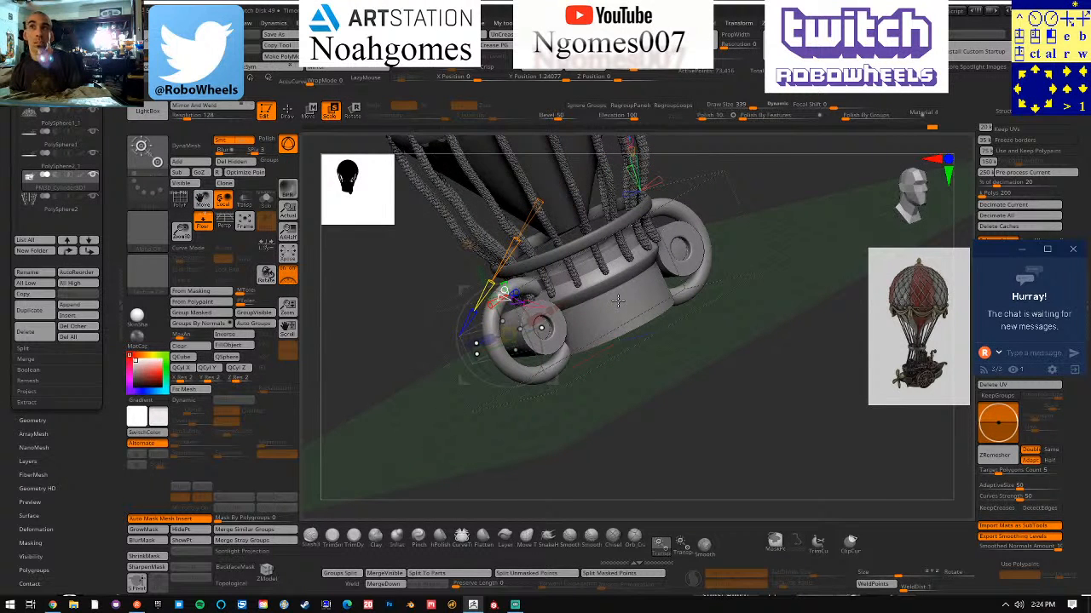
mouse_move(619, 301)
right_mouse_down()
mouse_move(702, 300)
mouse_move(619, 300)
right_mouse_up()
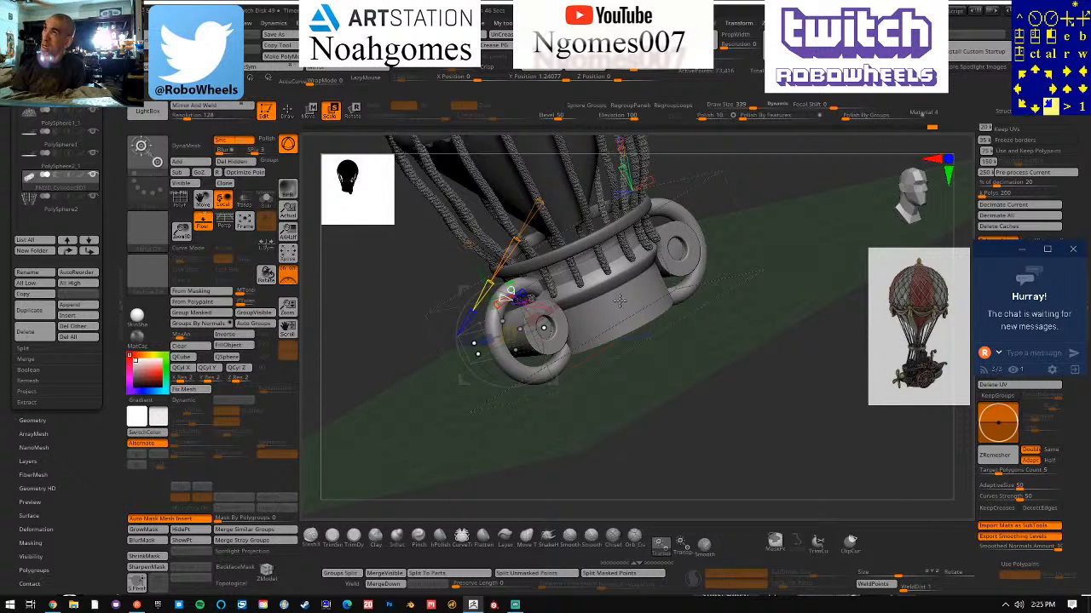
key("shift")
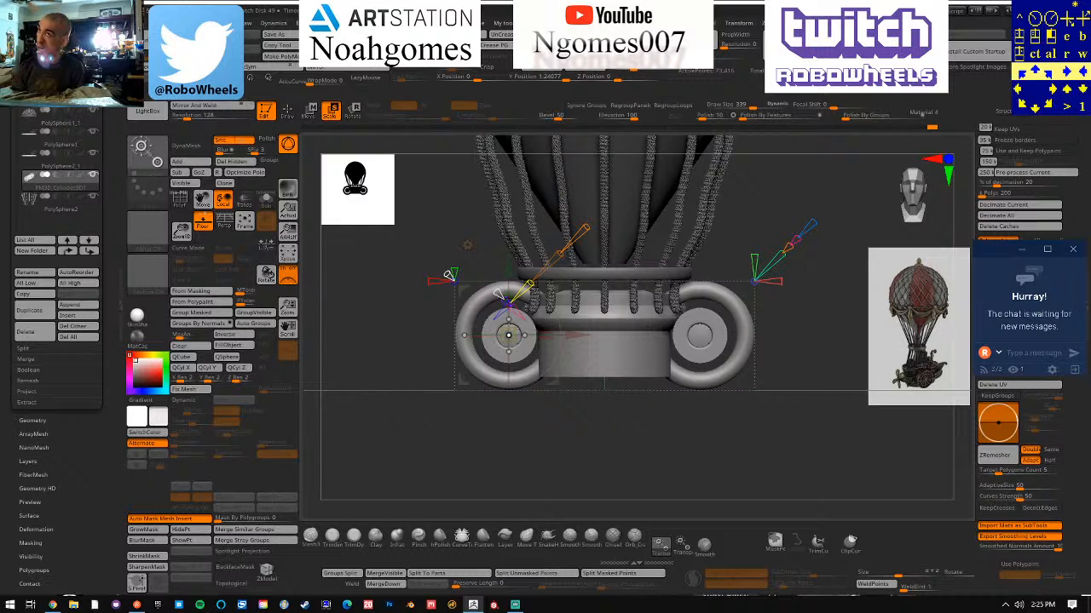
Step: Preview the Gear3D primitive as a separate tool and switch back to the balloon model
mouse_move(60, 180)
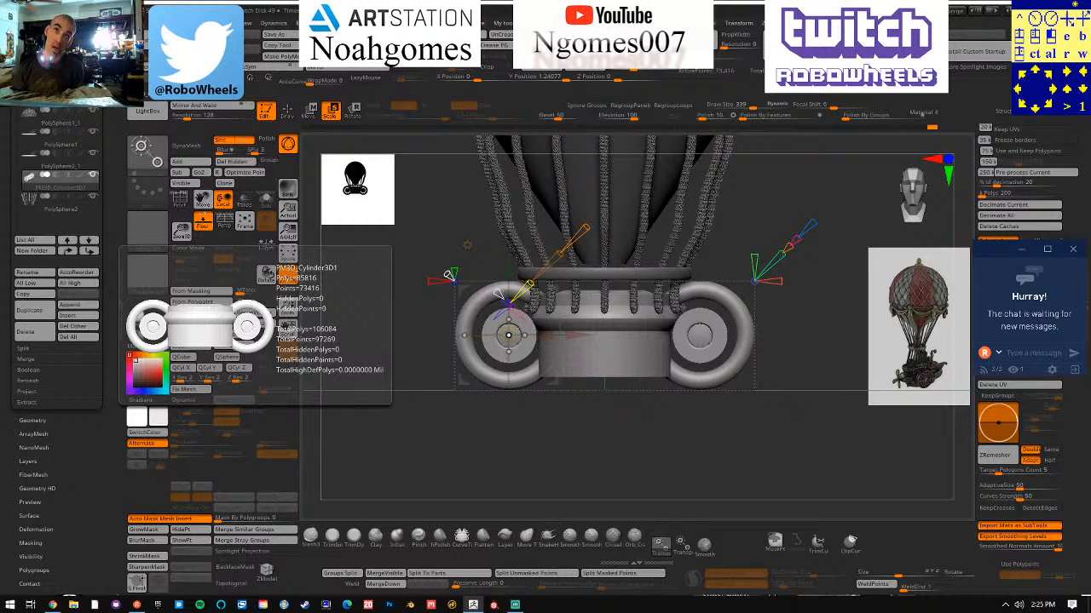
left_click(70, 304)
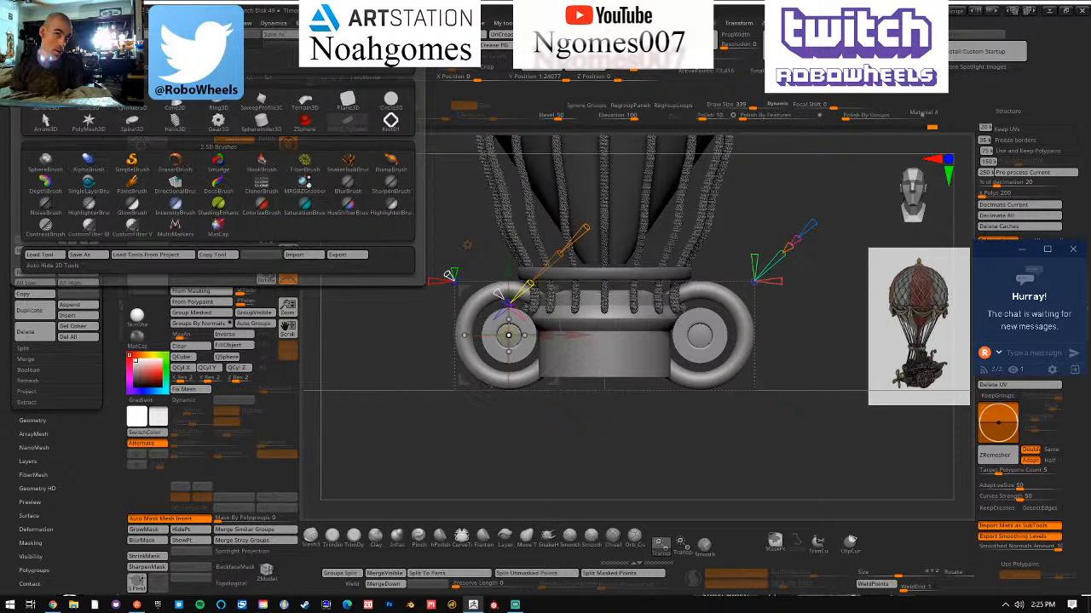
mouse_move(126, 124)
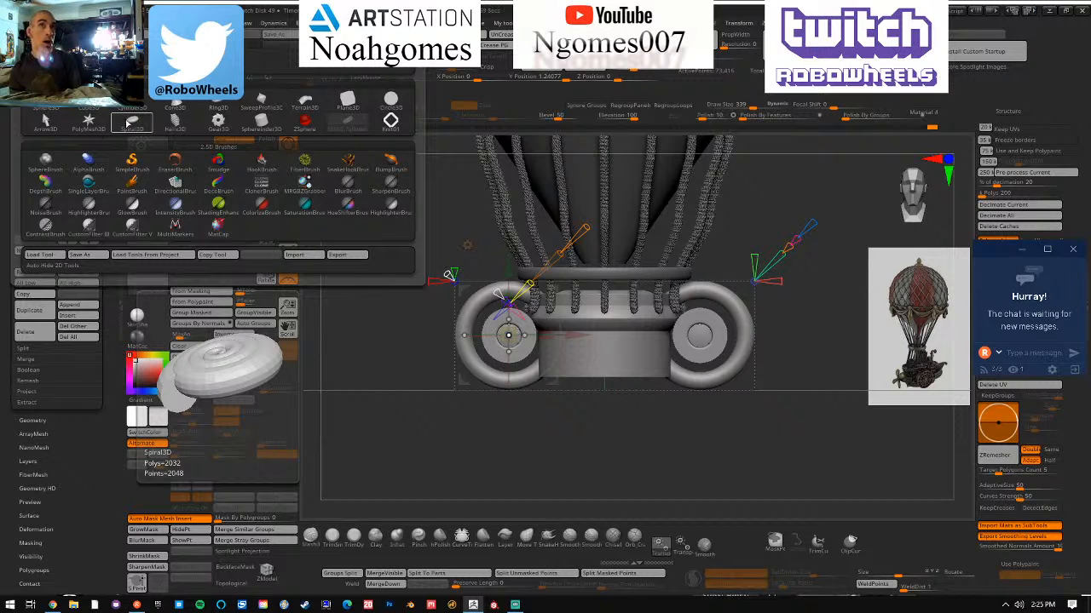
left_click(207, 123)
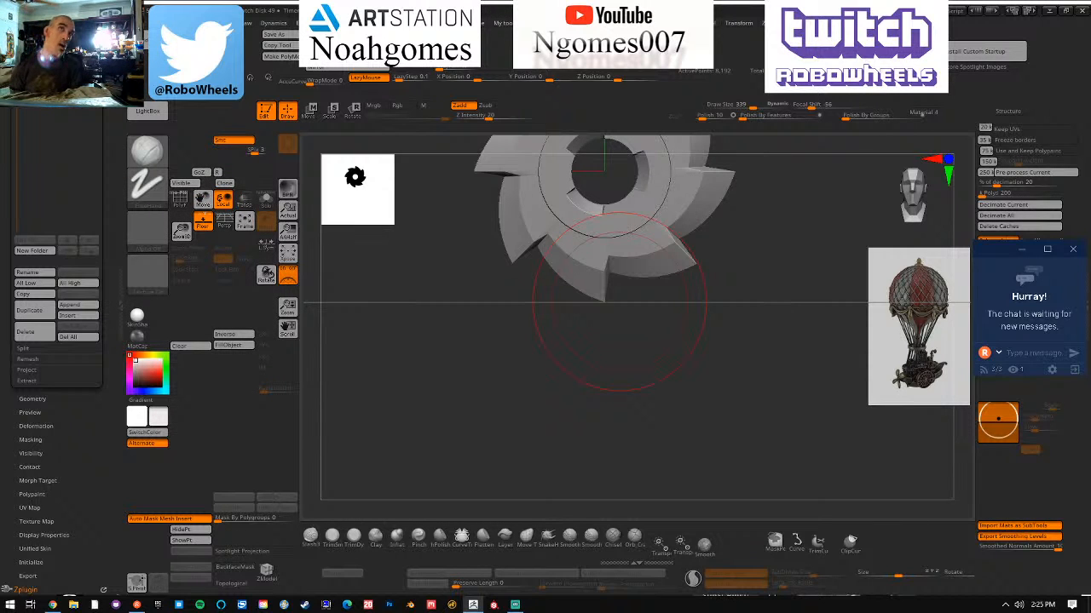
left_click_drag(110, 374, 110, 403)
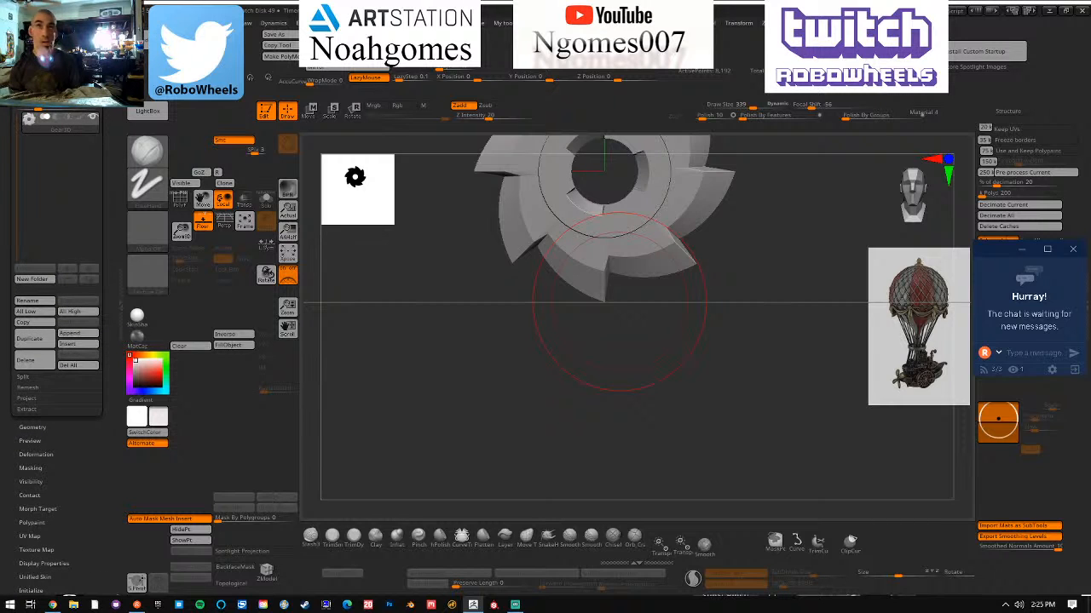
left_click(53, 92)
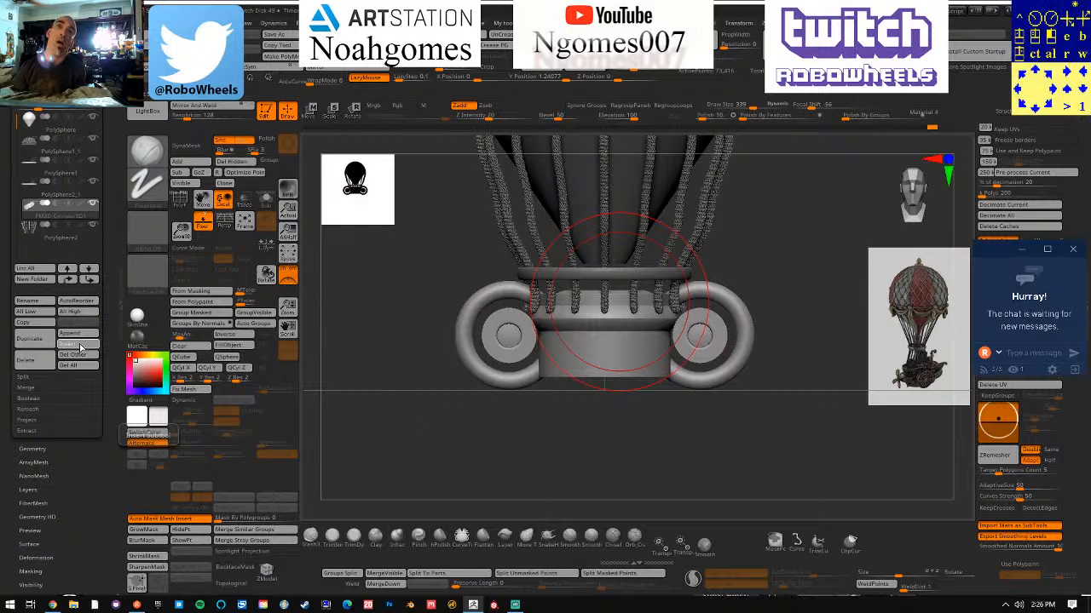
Step: Insert a Gear3D primitive as a new subtool below the basket cylinder subtool
left_click(79, 347)
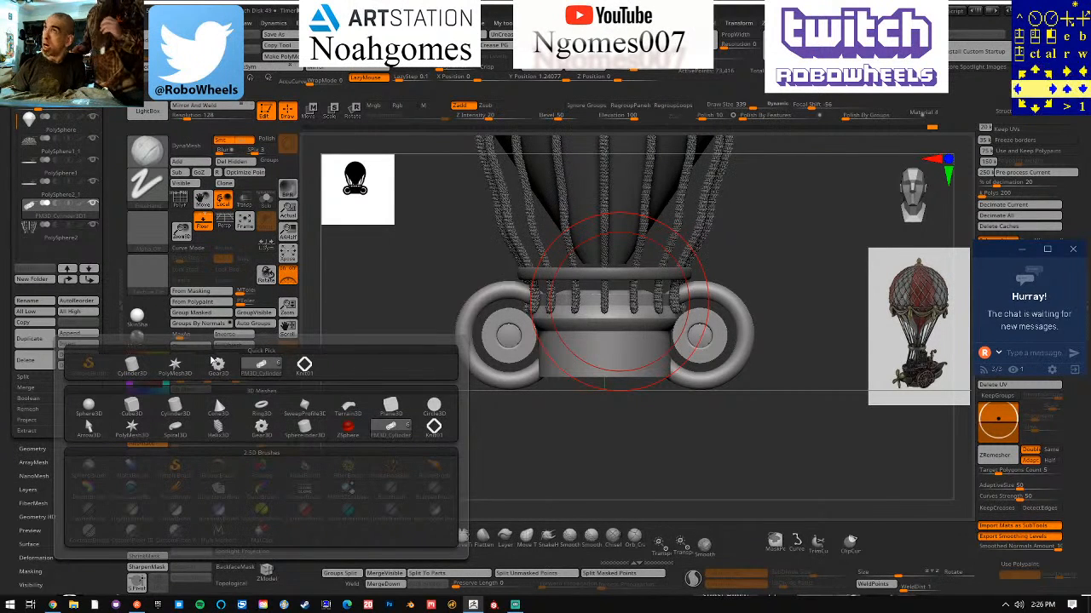
mouse_move(214, 365)
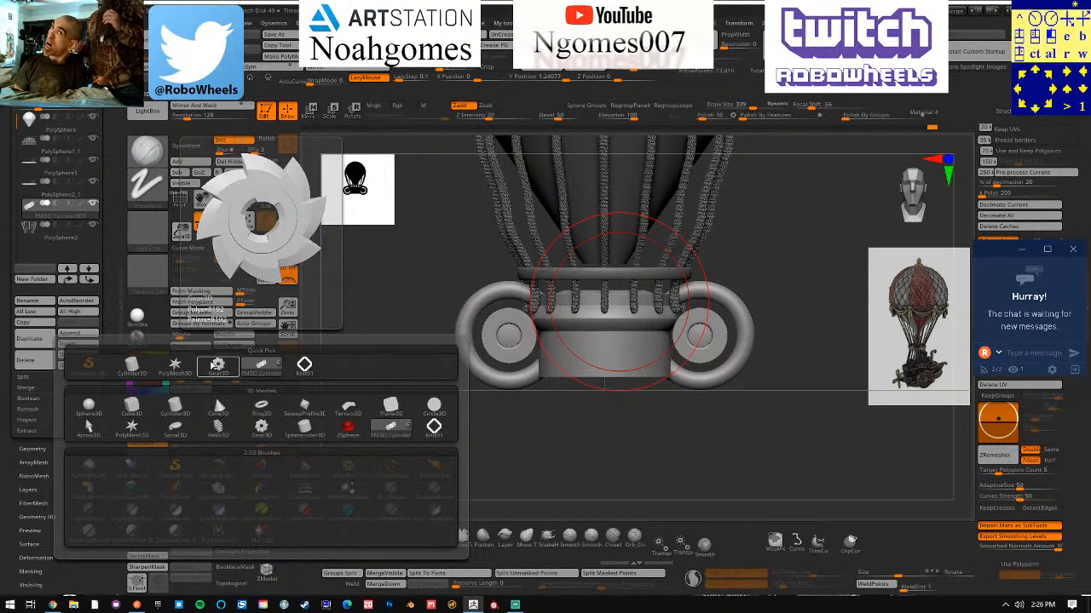
left_click(214, 364)
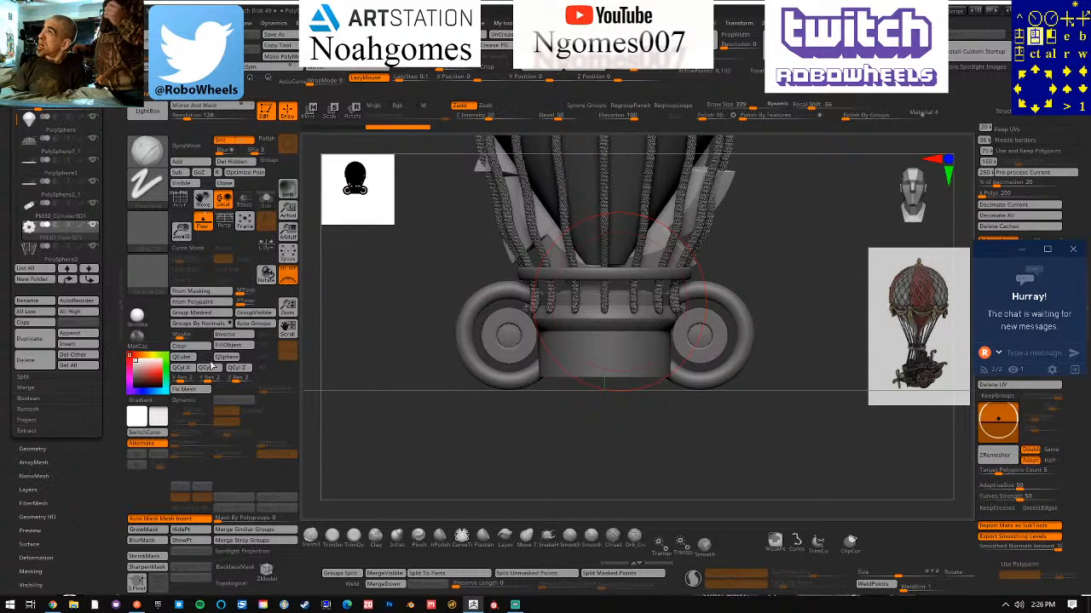
Step: Move the gear in the front view until its centre matches the centre of the left side ring
key("w")
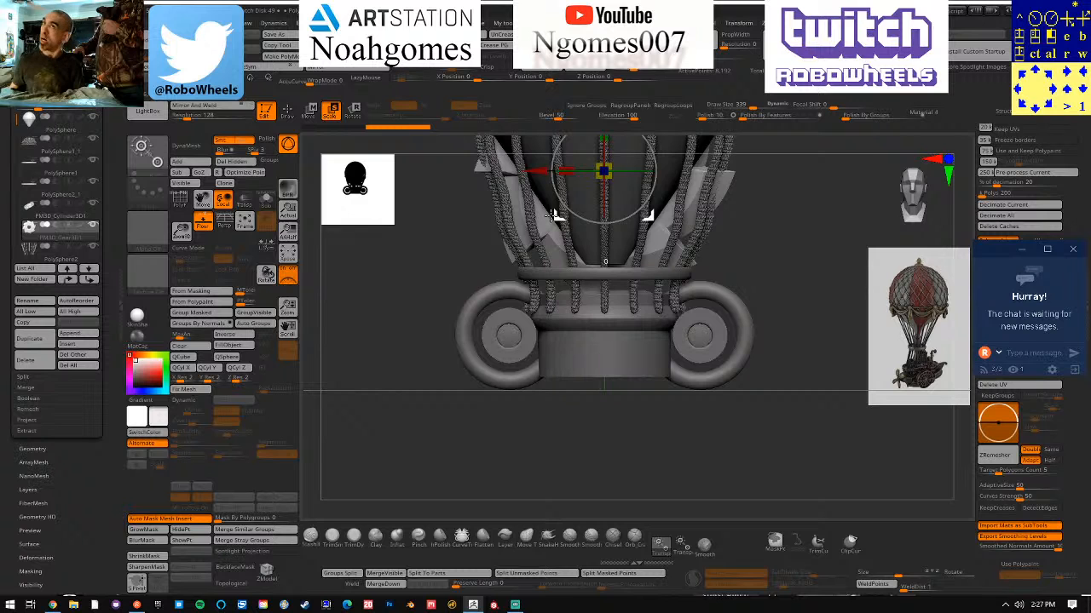
left_click_drag(553, 214, 433, 335)
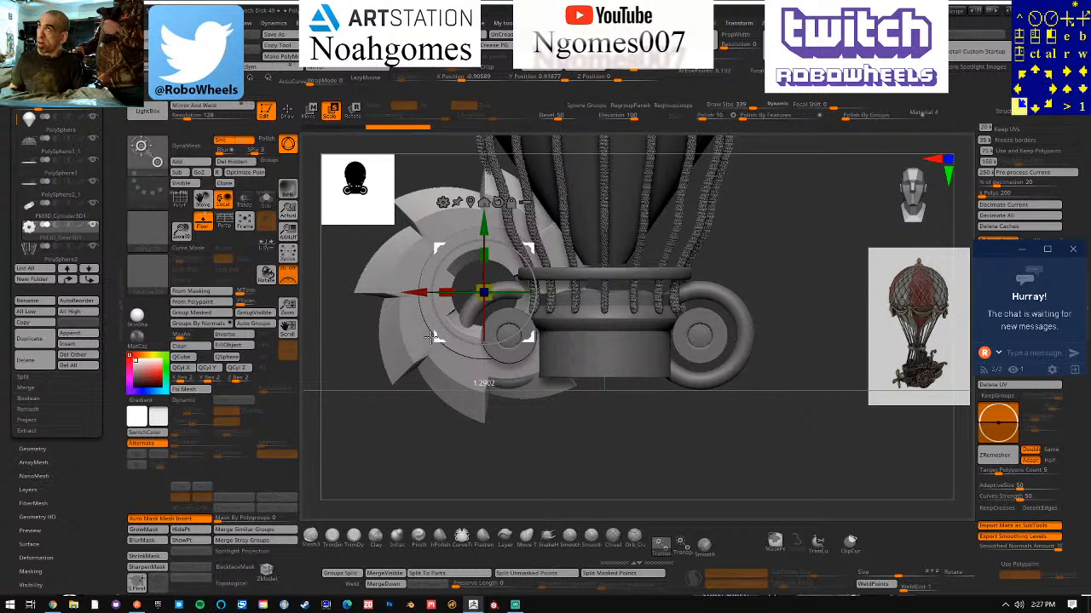
left_click_drag(433, 335, 449, 351)
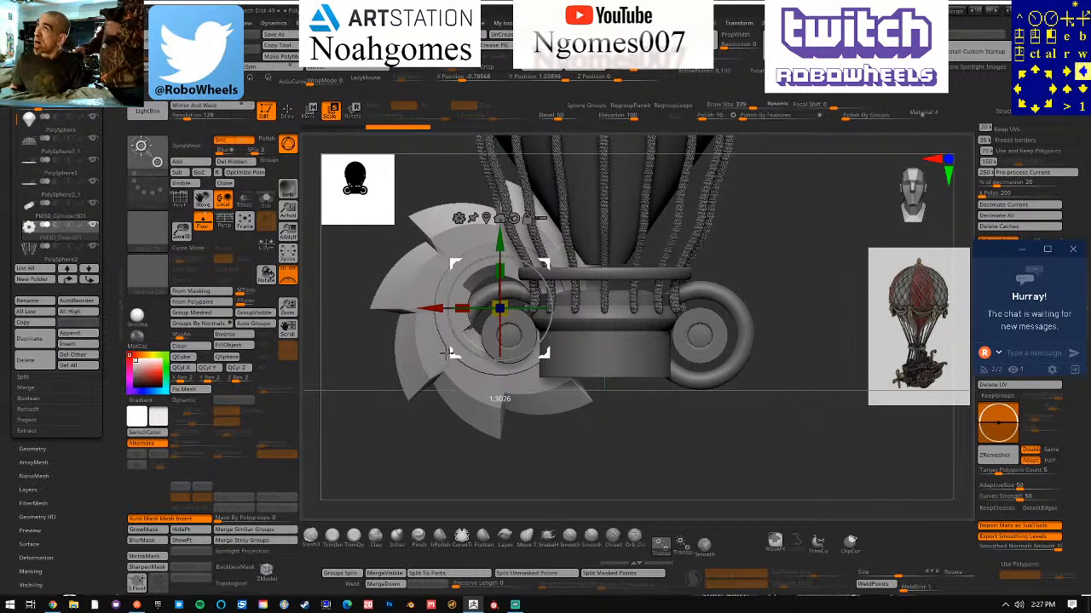
left_click_drag(448, 351, 461, 372)
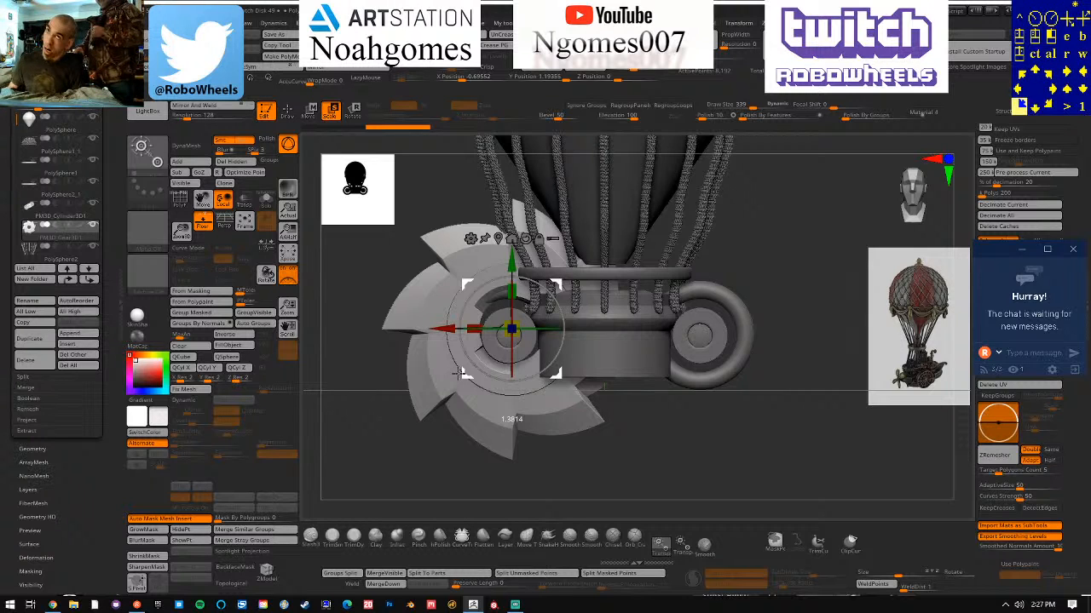
left_click_drag(460, 373, 457, 379)
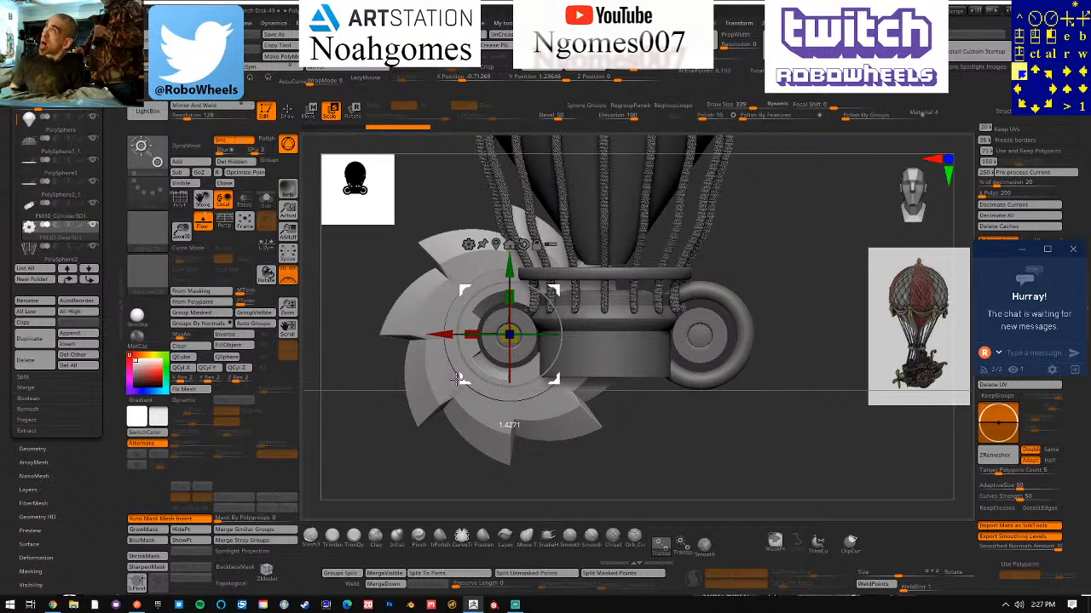
left_click_drag(458, 379, 458, 379)
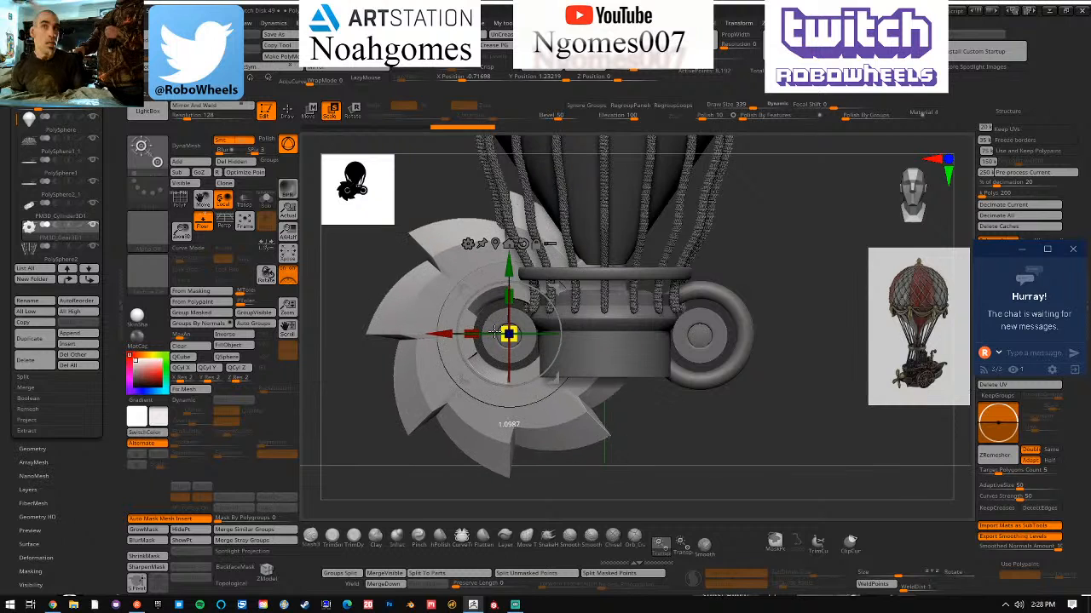
Step: Scale the gear down uniformly to roughly a quarter of its size so it fits inside the left side ring
left_click_drag(505, 332, 537, 331)
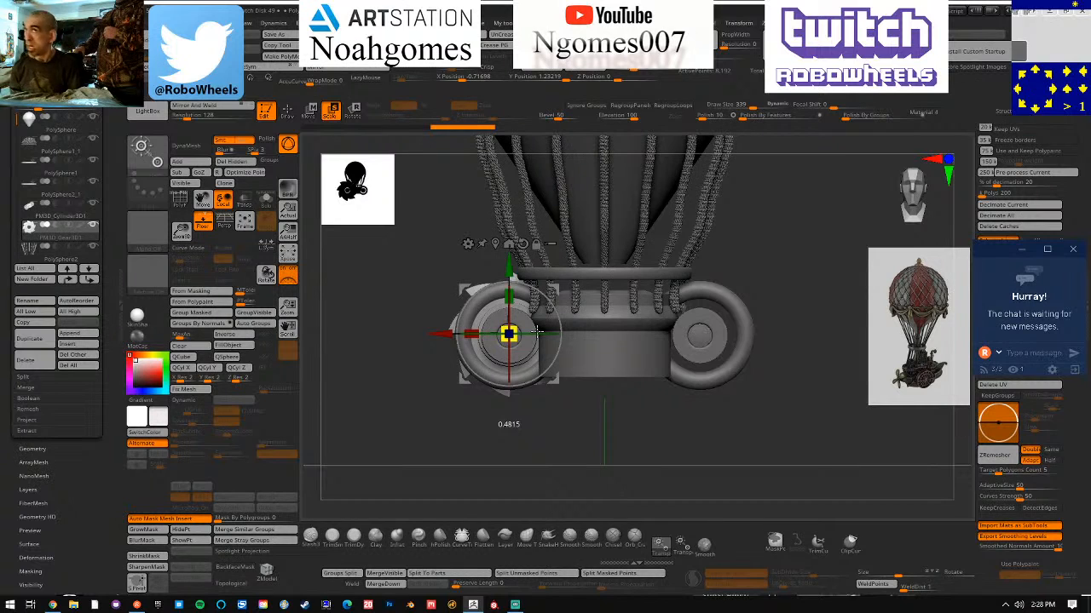
left_click_drag(538, 332, 542, 331)
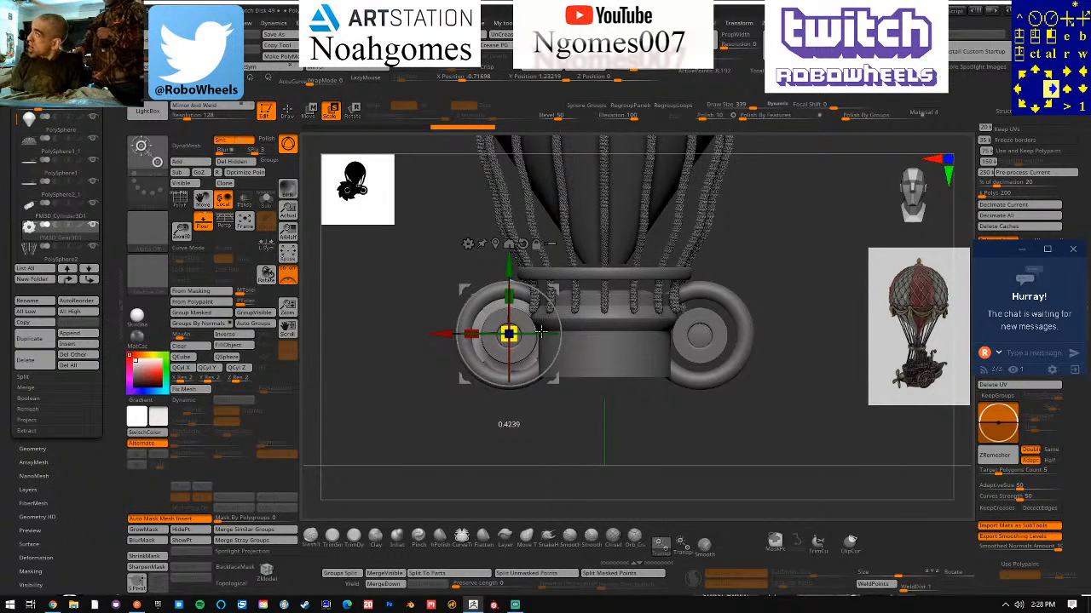
left_click_drag(542, 332, 549, 332)
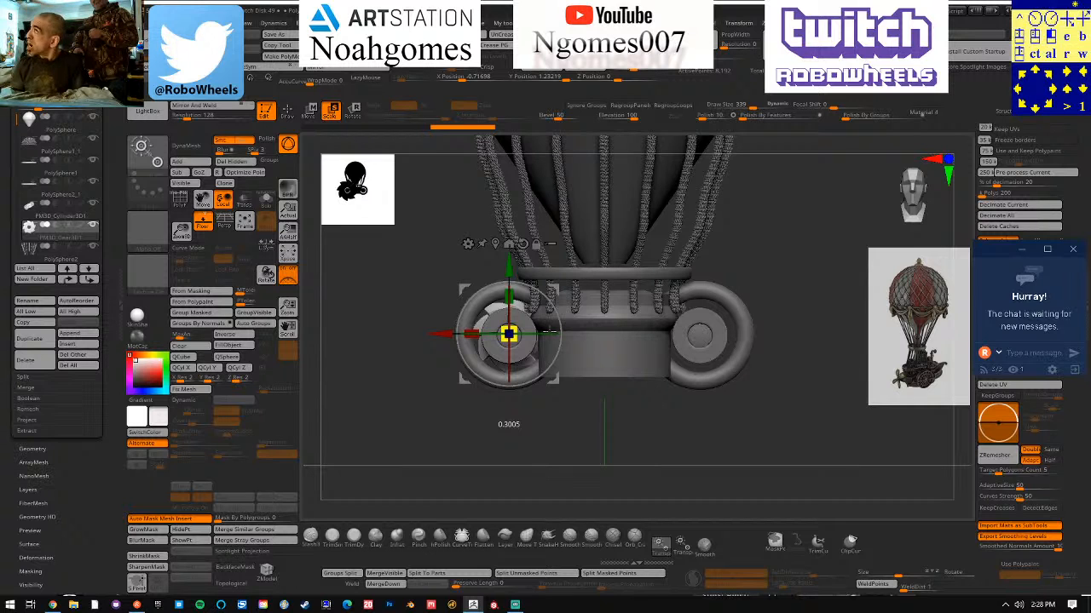
left_click_drag(549, 332, 553, 331)
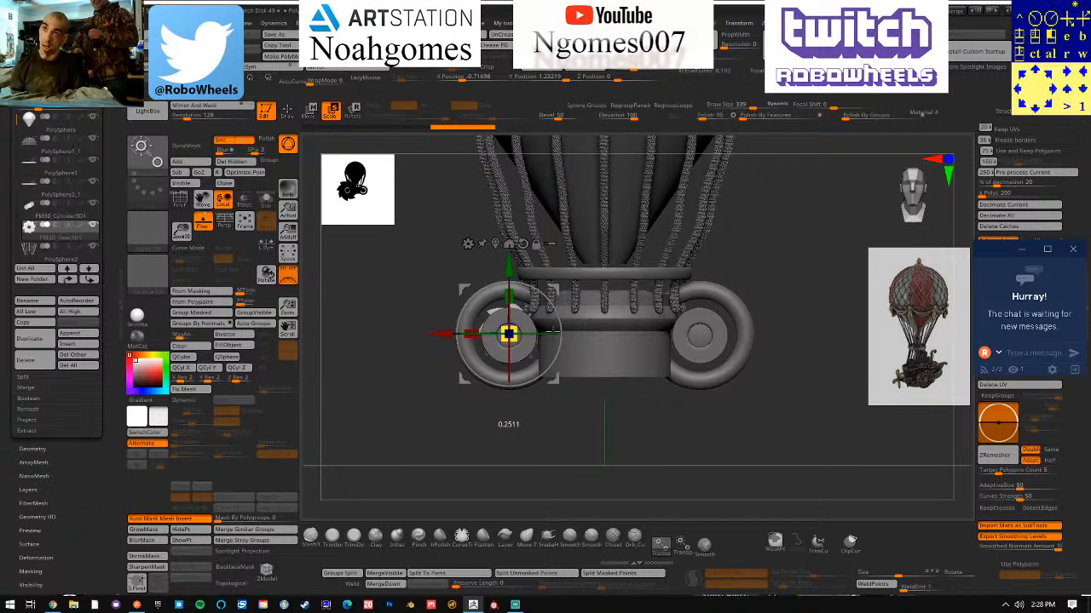
left_click_drag(553, 331, 555, 331)
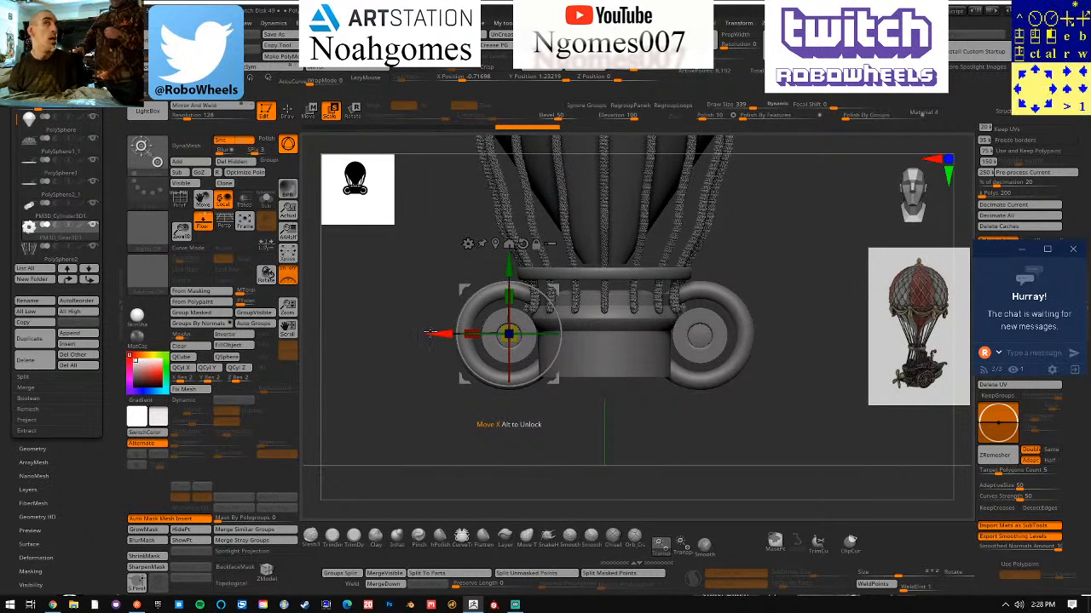
Step: Shift the gear along Z by about 0.34 from the ring's centre toward the front, working from a side view
left_click(344, 332)
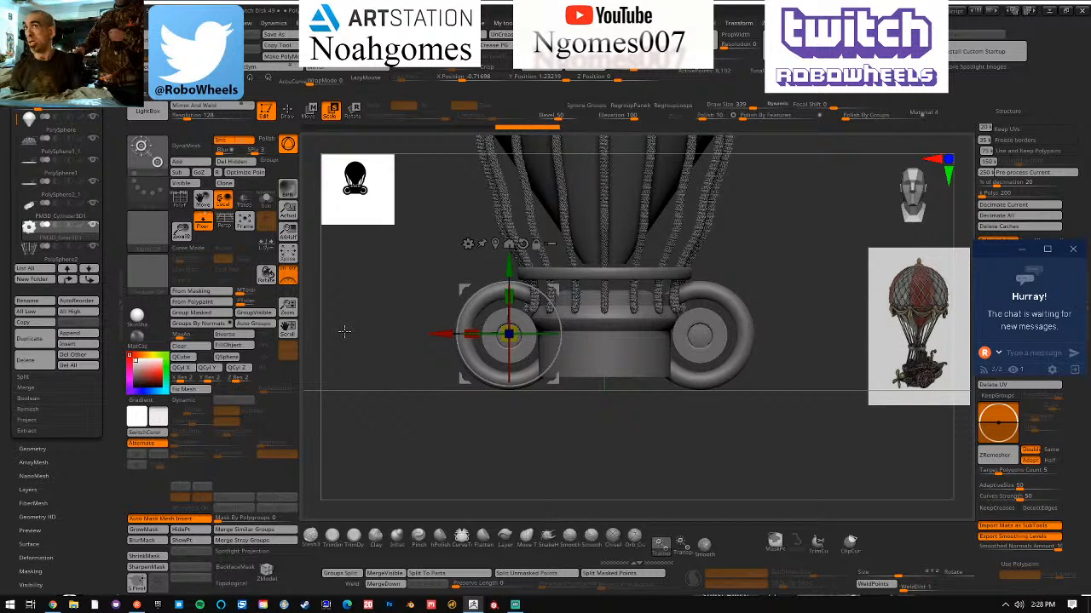
left_click_drag(344, 331, 400, 333)
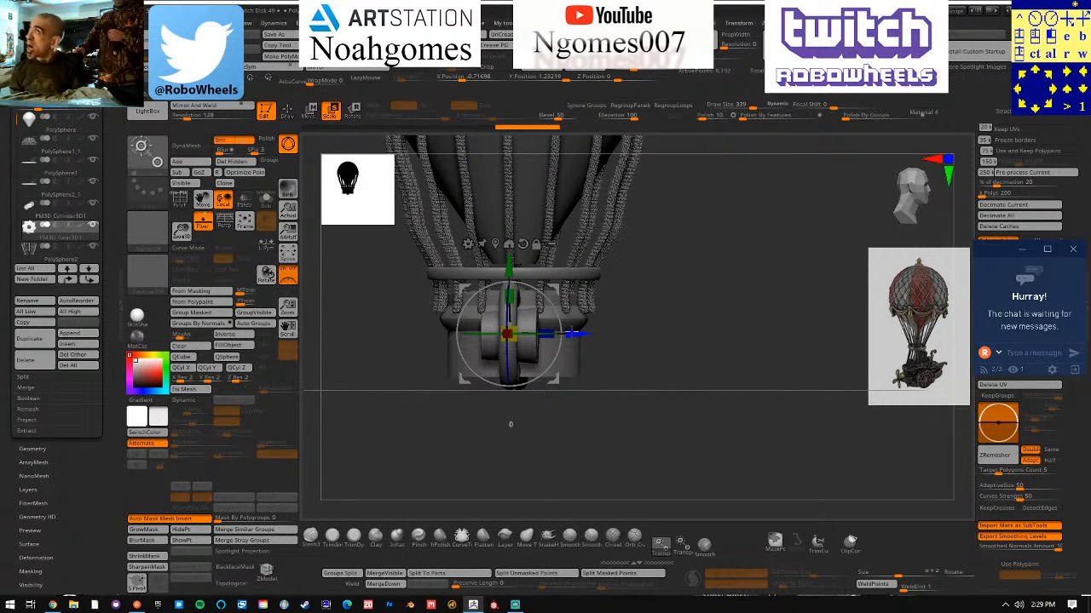
left_click_drag(573, 333, 624, 334)
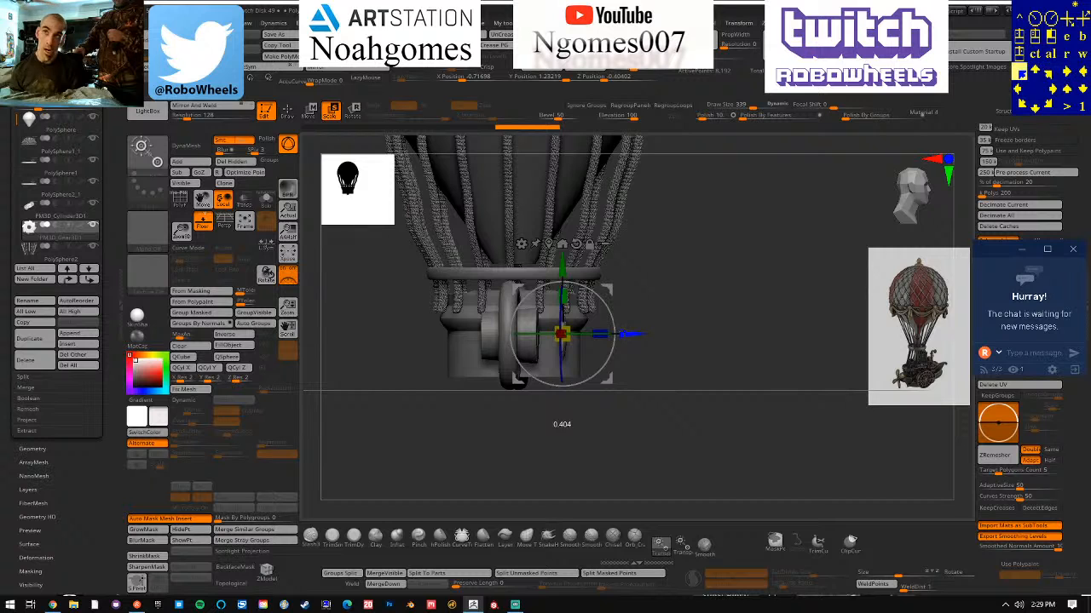
left_click_drag(624, 333, 615, 324)
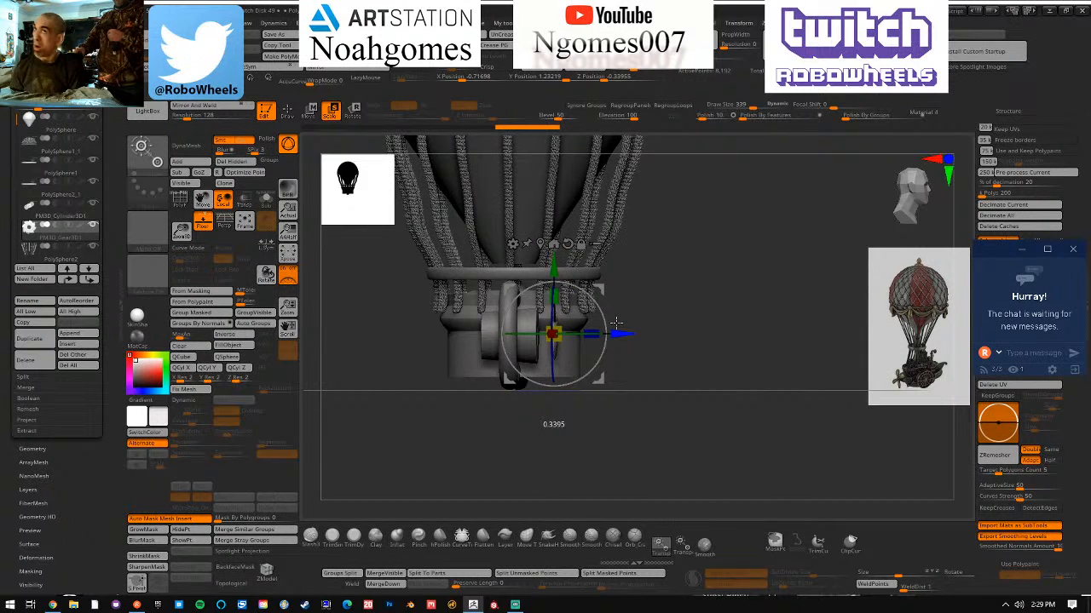